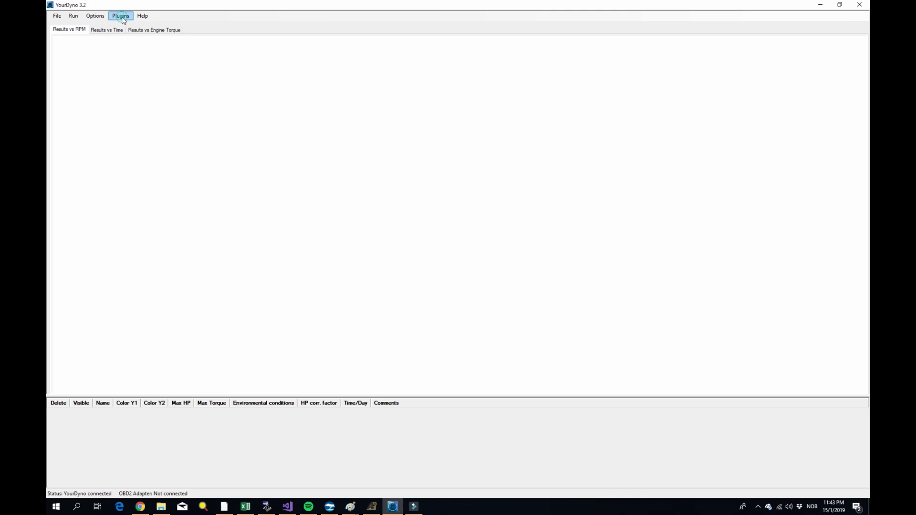
# Open Plugins > Manage Plugins and drag its window down and to the right
pyautogui.click(122, 19)
pyautogui.click(143, 26)
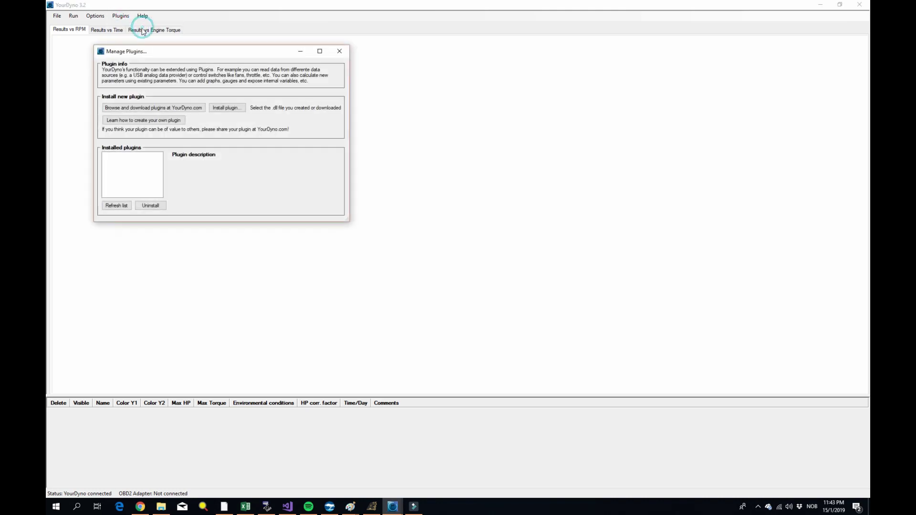
pyautogui.moveTo(157, 52); pyautogui.dragTo(210, 69)
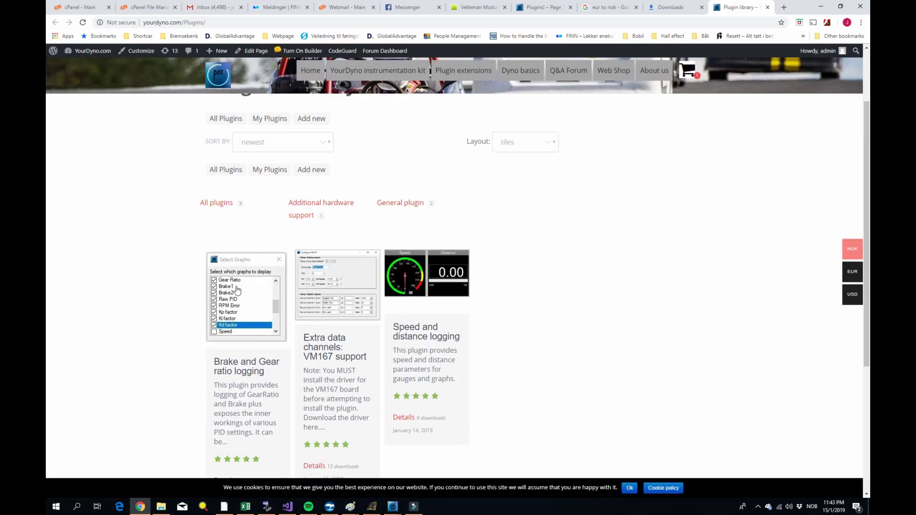
pyautogui.scroll(-2, 487, 287)
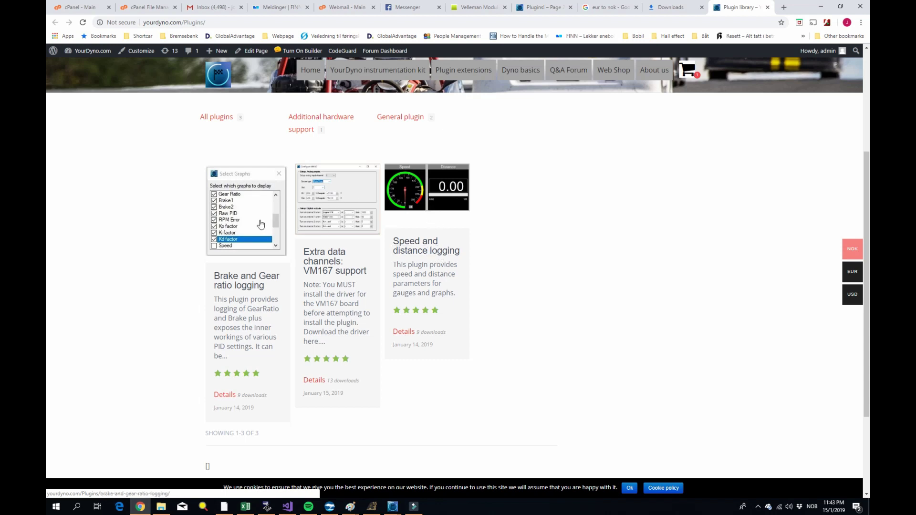
# Open the Speed and distance logging plugin page and uncheck the source code.zip
pyautogui.click(430, 198)
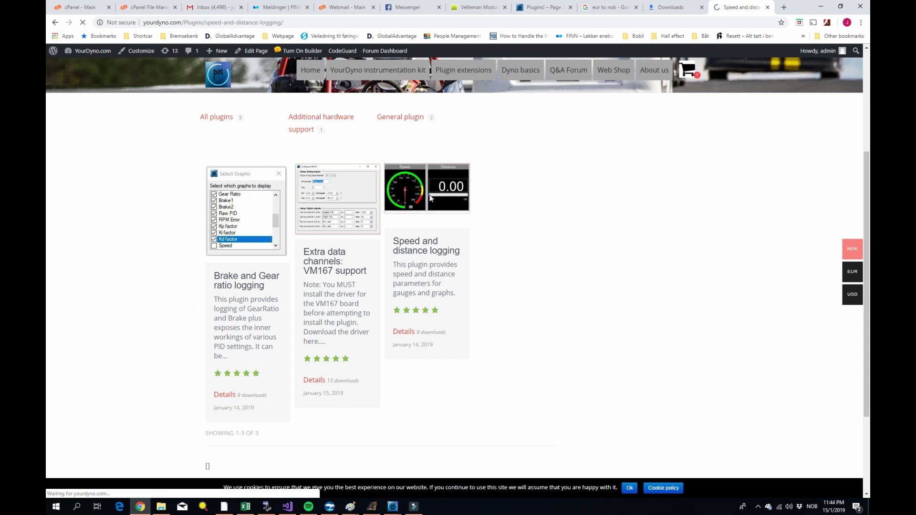
pyautogui.scroll(-3, 368, 219)
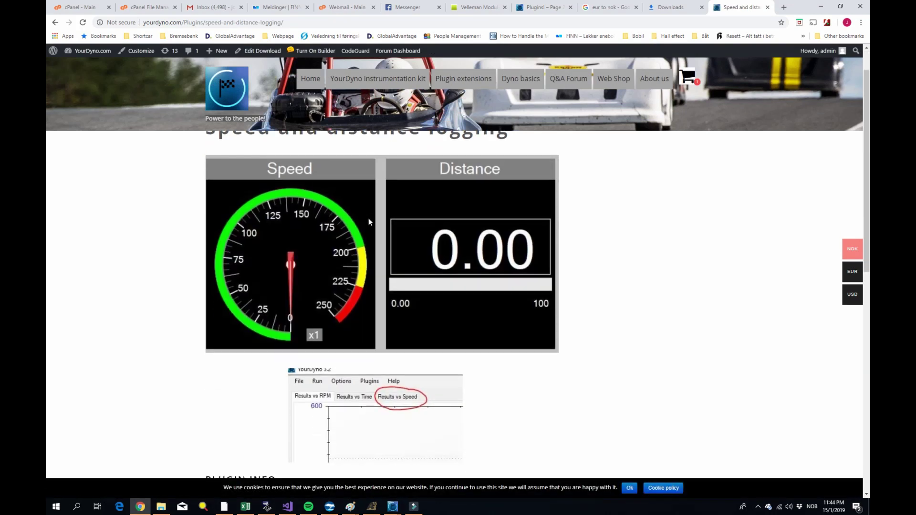
pyautogui.scroll(-7, 363, 240)
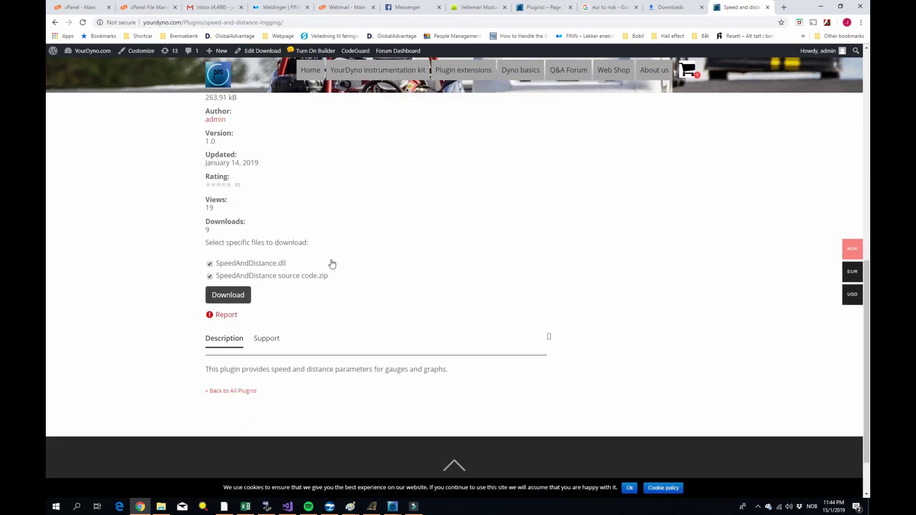
pyautogui.click(210, 276)
# Skim the plugin's support discussion, then download SpeedAndDistance.dll and keep it despite the warning
pyautogui.click(266, 339)
pyautogui.scroll(-2, 293, 345)
pyautogui.scroll(-3, 293, 344)
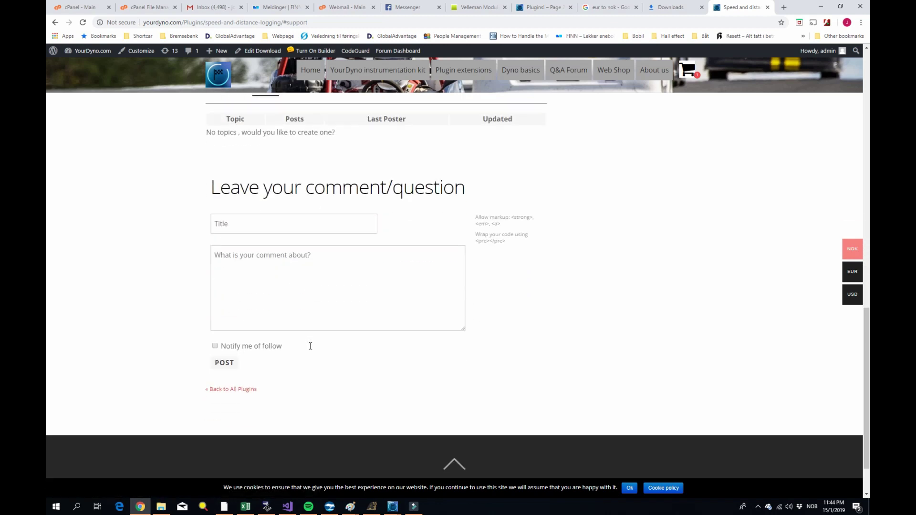
pyautogui.scroll(3, 317, 350)
pyautogui.scroll(3, 326, 372)
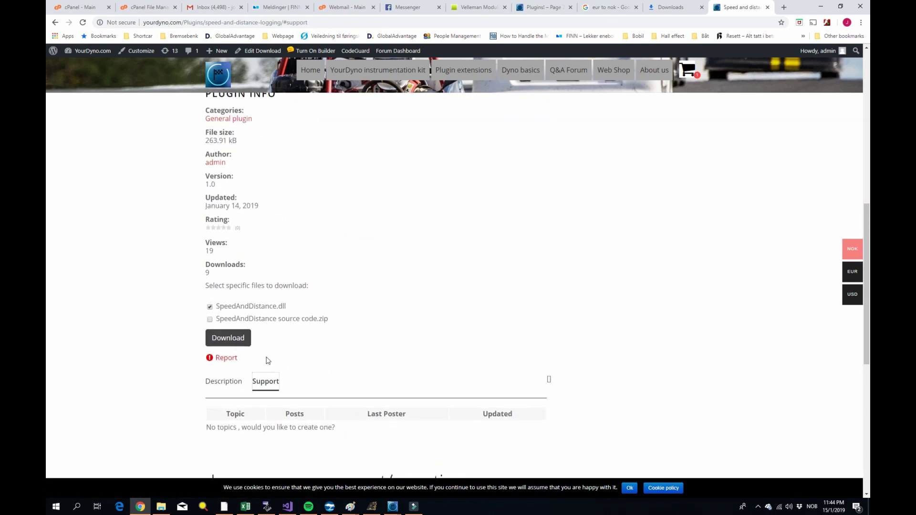
pyautogui.click(222, 382)
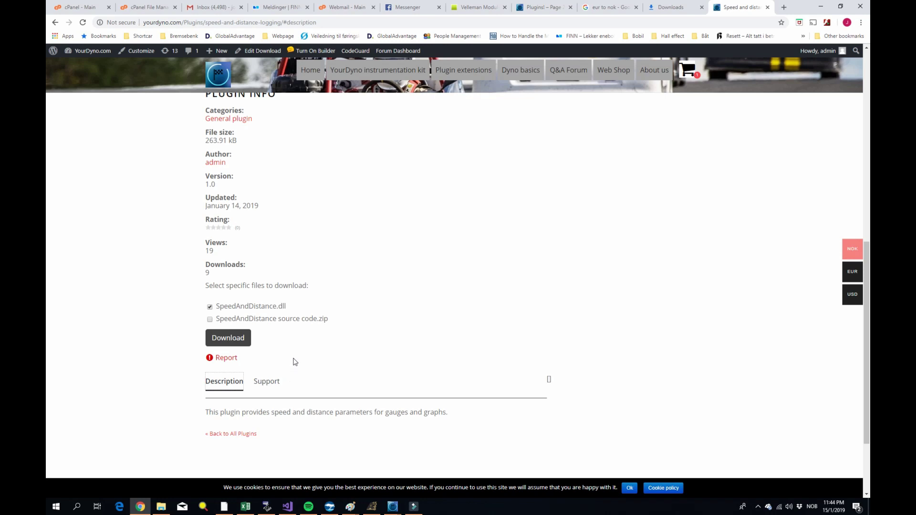
pyautogui.click(228, 338)
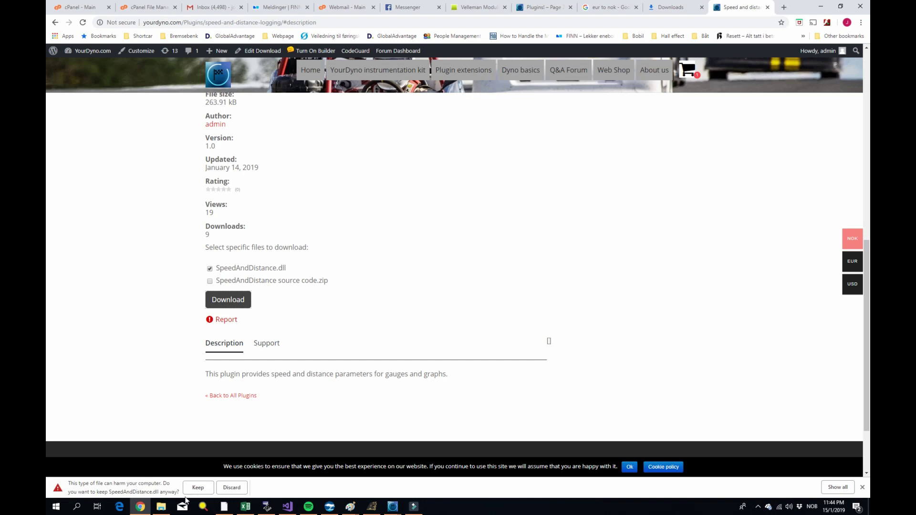
pyautogui.click(197, 487)
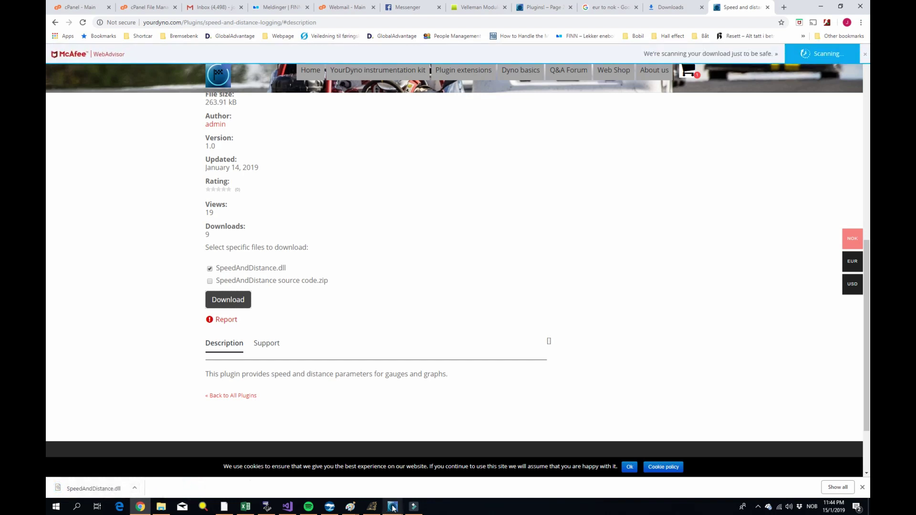
# Install SpeedAndDistance.dll from Downloads, check the Speed and Distance description, and close Manage Plugins
pyautogui.moveTo(393, 509)
pyautogui.click(430, 460)
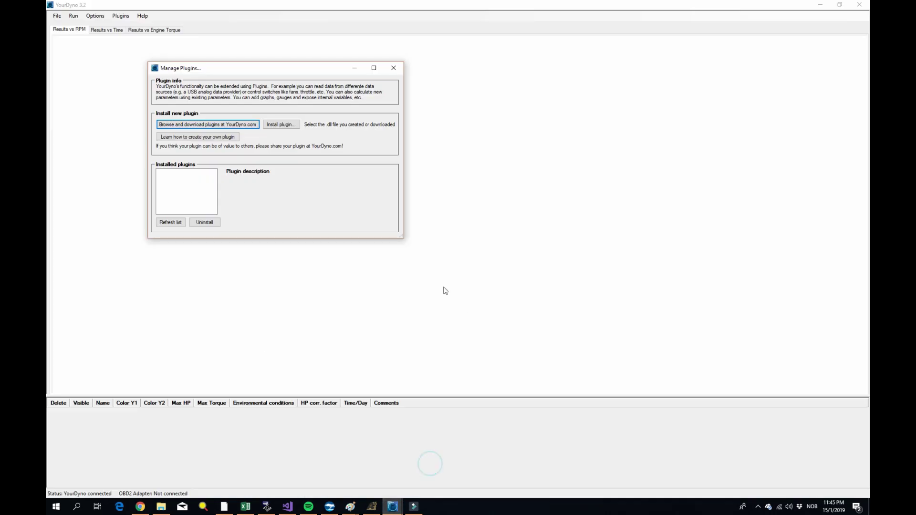
pyautogui.click(280, 124)
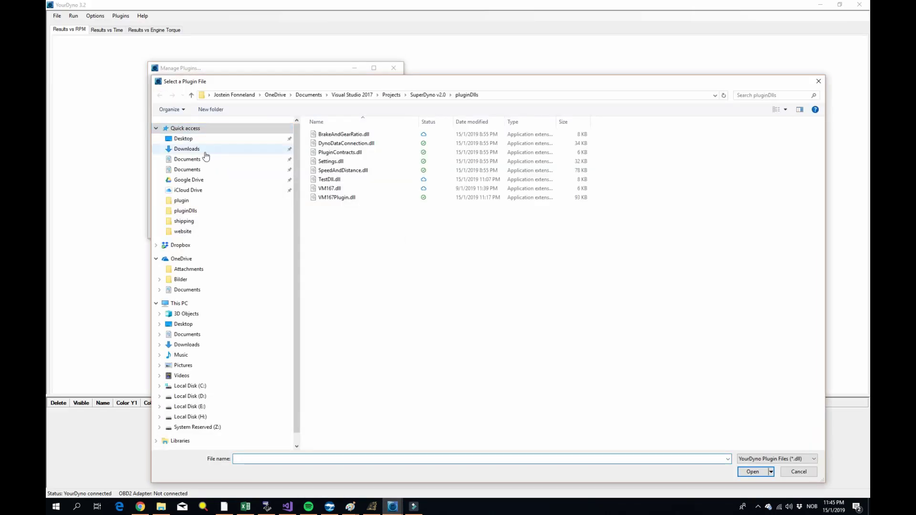
pyautogui.click(191, 149)
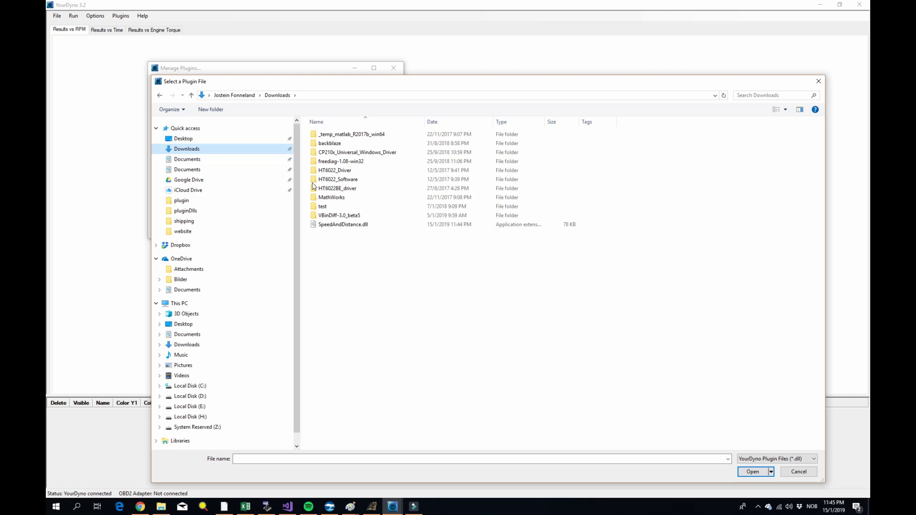
pyautogui.click(345, 228)
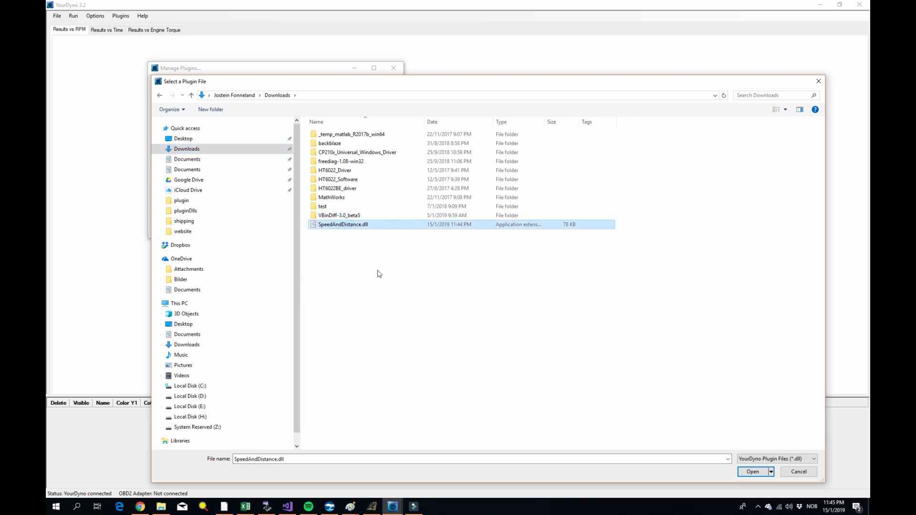
pyautogui.click(753, 471)
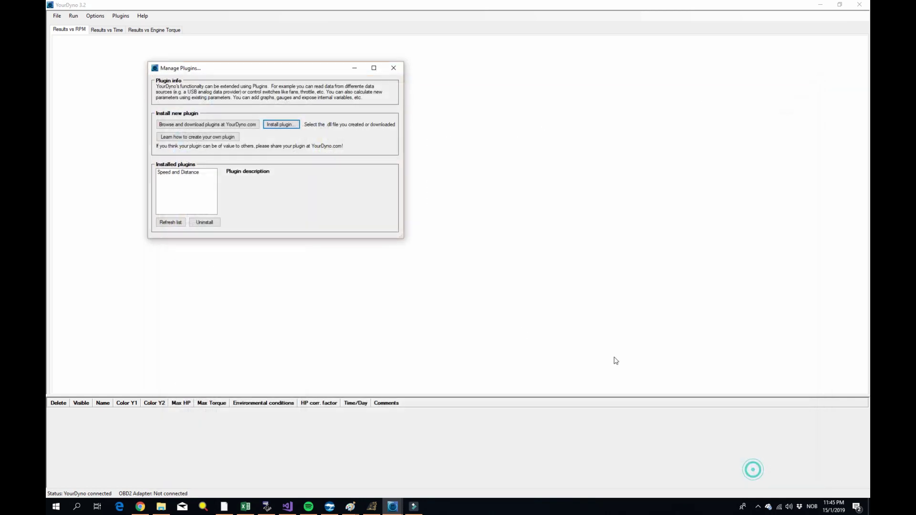
pyautogui.click(194, 172)
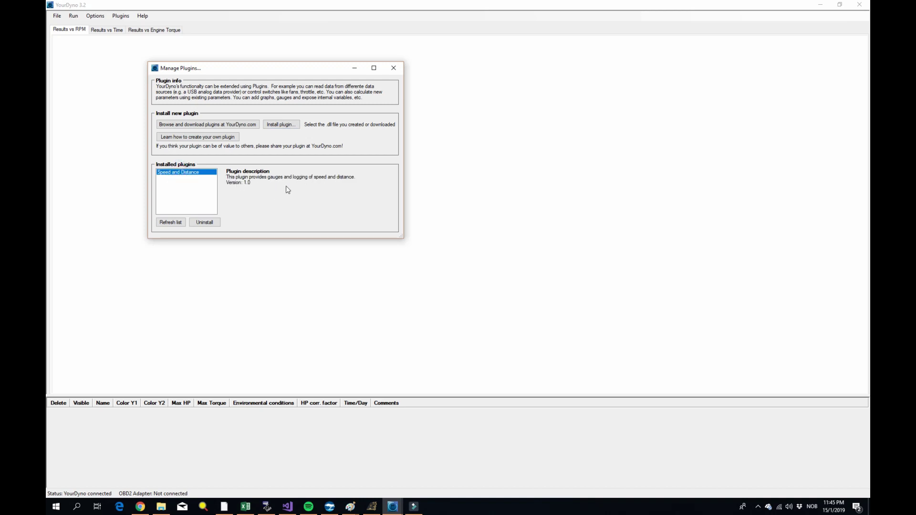
pyautogui.click(394, 69)
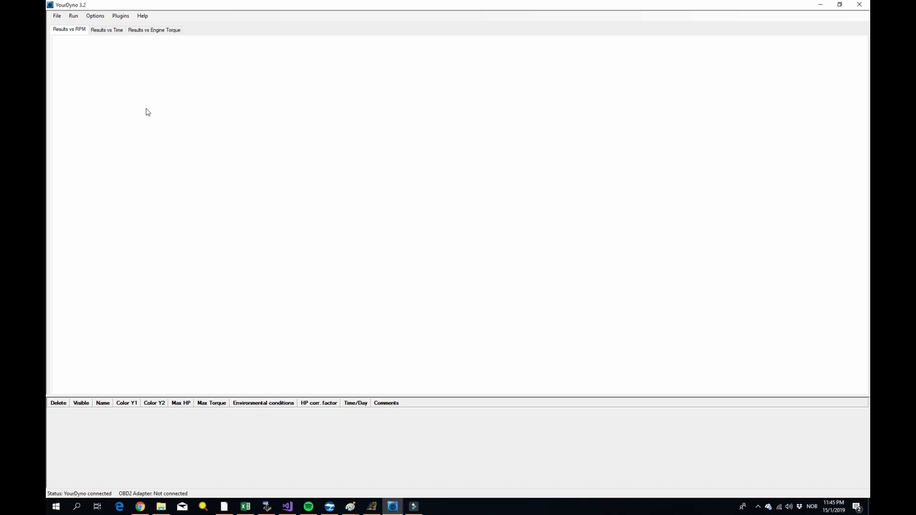
# In Select Graphs, scroll down and tick the Speed and Distance checkboxes
pyautogui.click(148, 78)
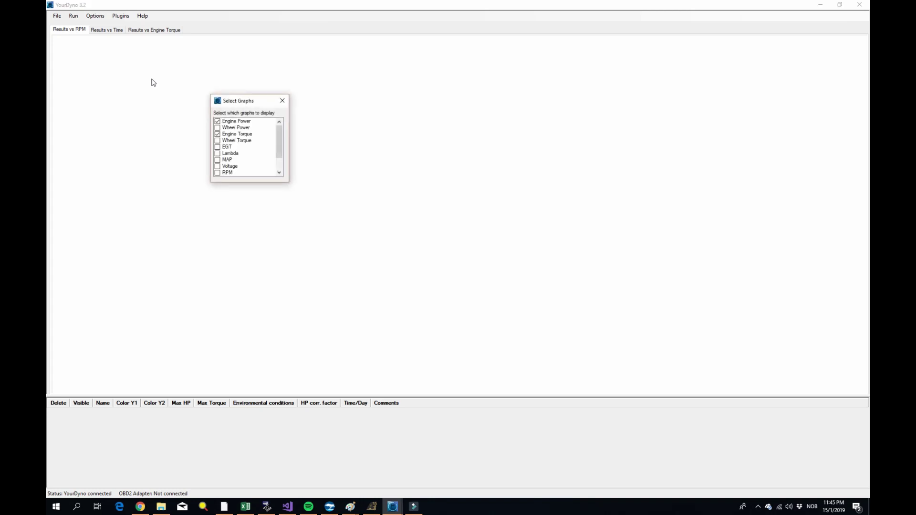
pyautogui.moveTo(279, 130); pyautogui.dragTo(280, 174)
pyautogui.click(219, 166)
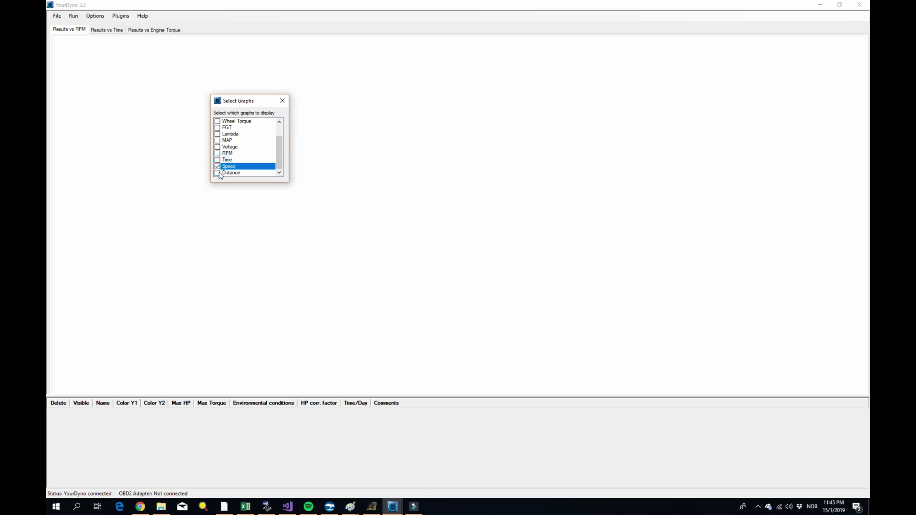
pyautogui.click(218, 172)
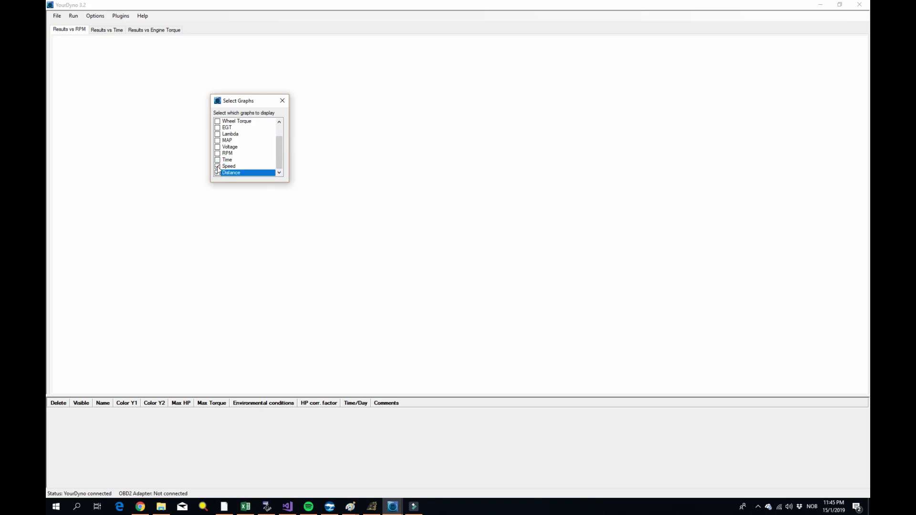
pyautogui.click(218, 173)
pyautogui.click(218, 174)
# Set the third results view to plot against Speed and check the Results vs Speed tab
pyautogui.click(281, 101)
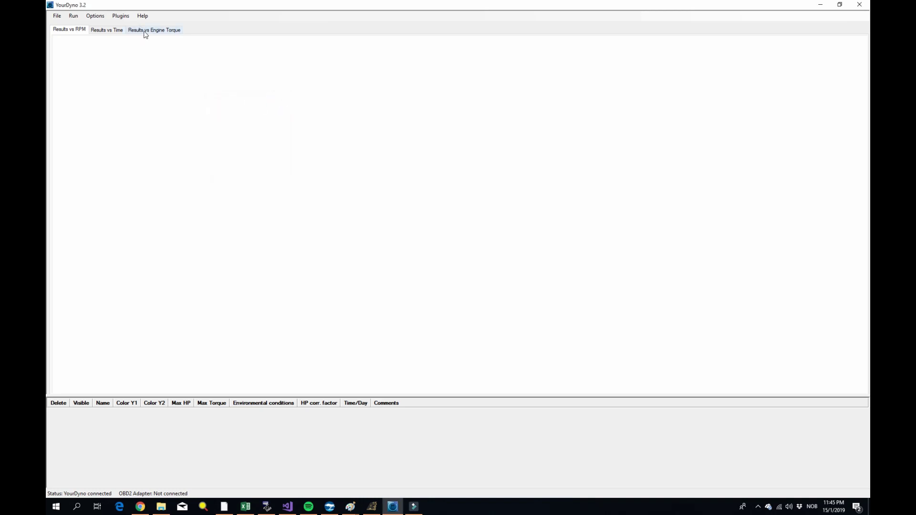
pyautogui.click(96, 18)
pyautogui.click(107, 25)
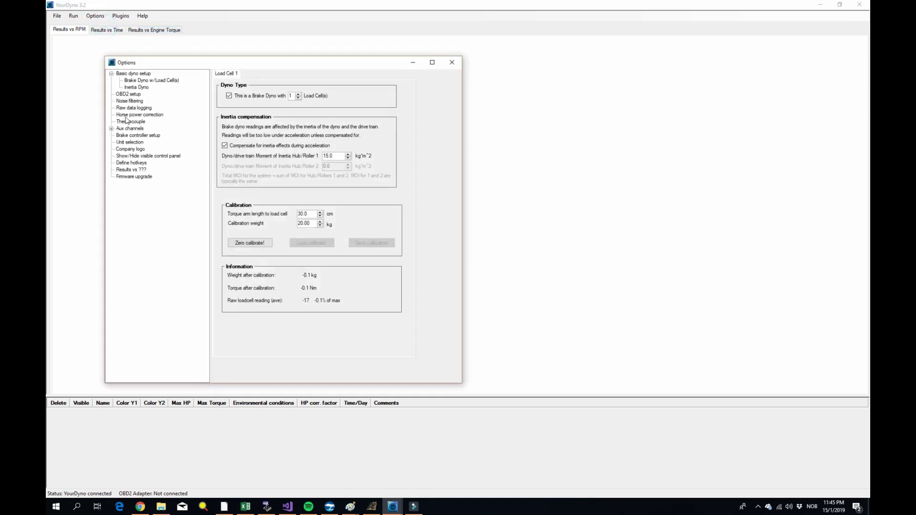
pyautogui.click(137, 172)
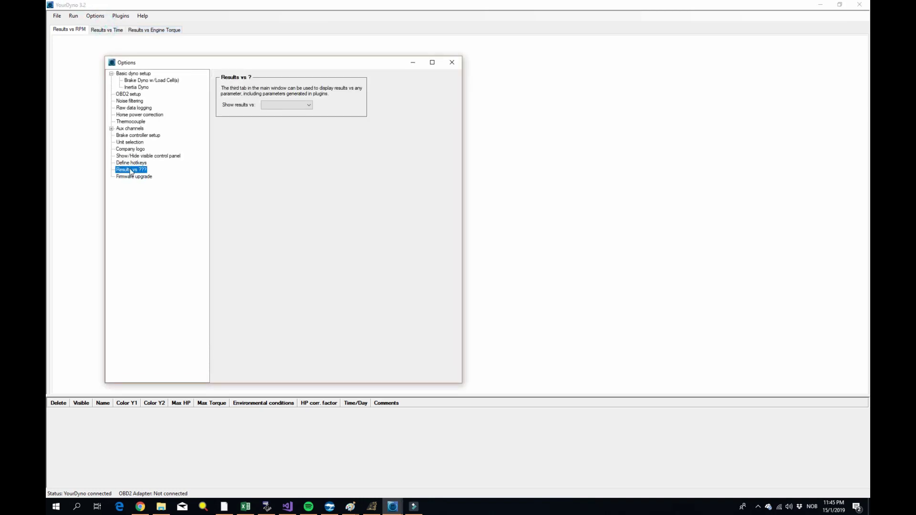
pyautogui.click(303, 105)
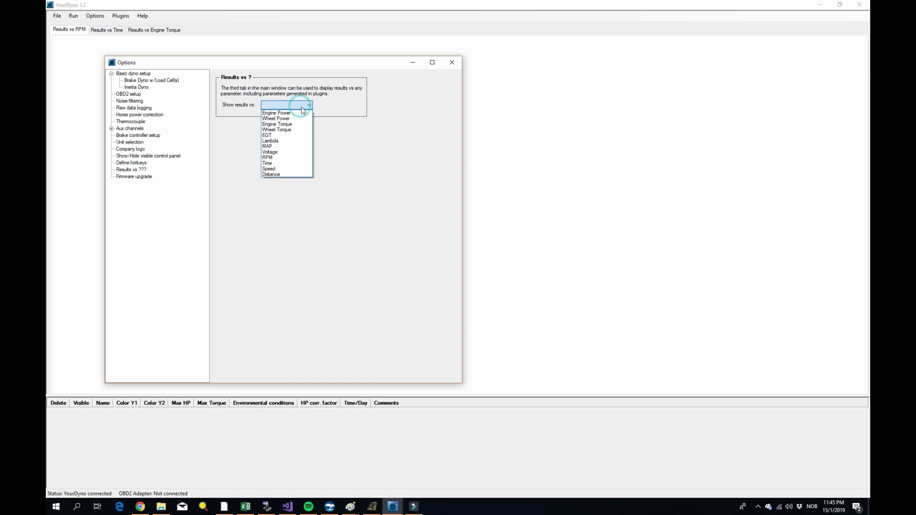
pyautogui.click(286, 169)
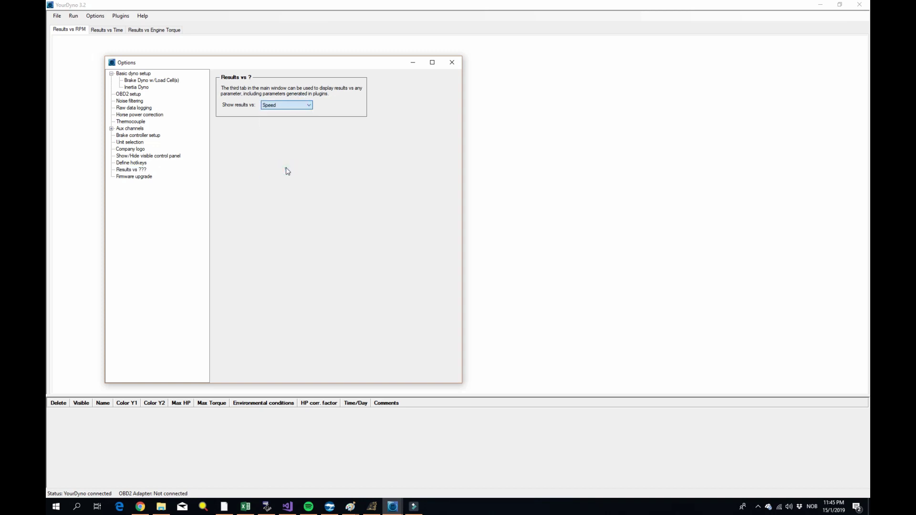
pyautogui.click(453, 63)
pyautogui.click(145, 29)
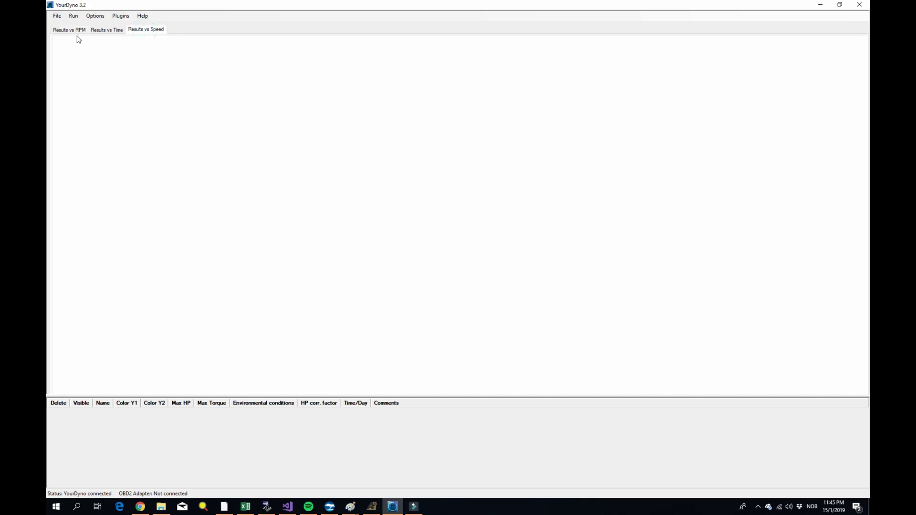
# Change the third results view's parameter to Distance in Options and close the dialog
pyautogui.click(95, 16)
pyautogui.click(110, 25)
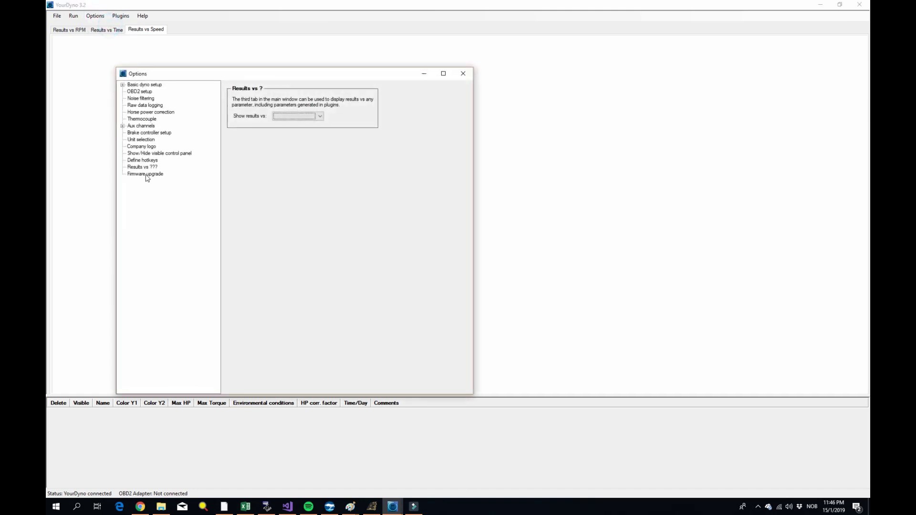
pyautogui.click(305, 116)
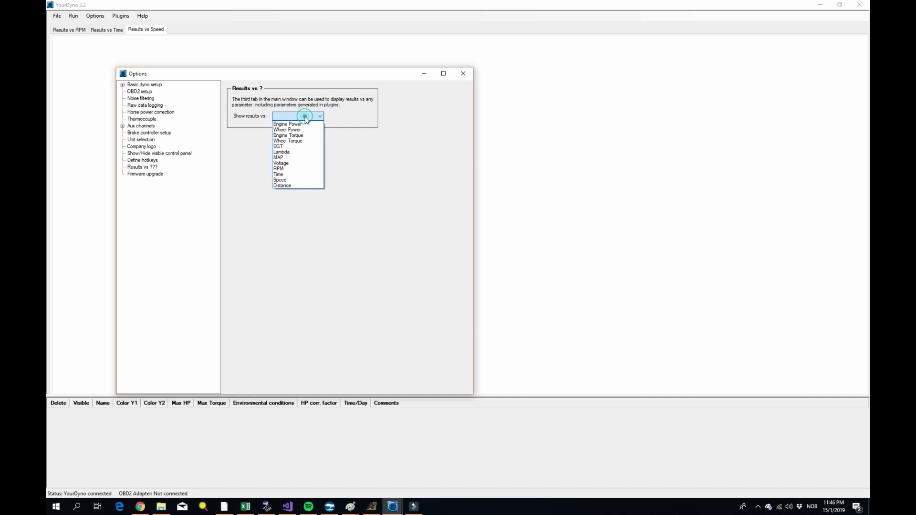
pyautogui.click(302, 185)
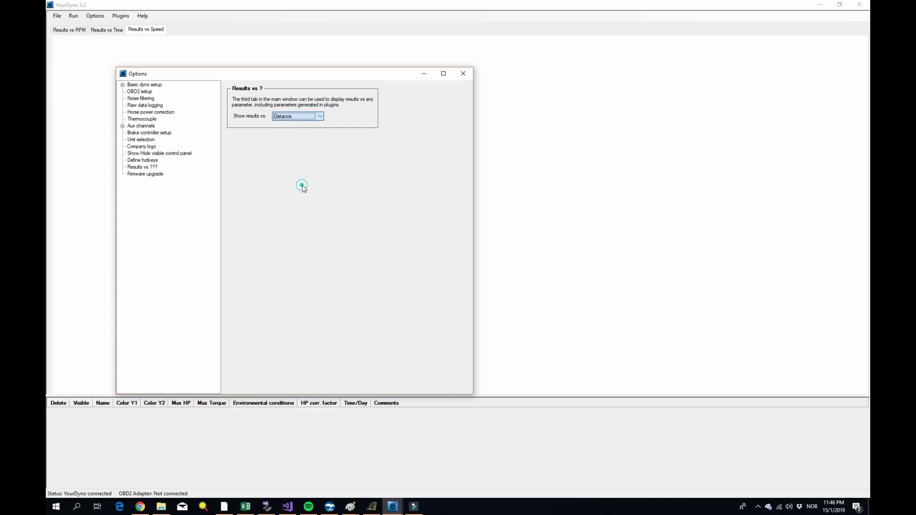
pyautogui.click(463, 74)
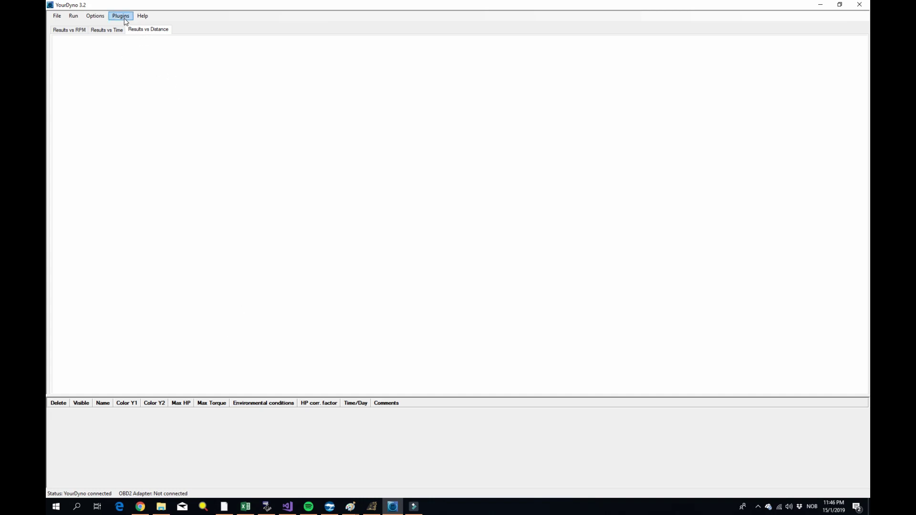
# Start a New Run and show the Distance and Speed gauges
pyautogui.click(74, 15)
pyautogui.click(88, 32)
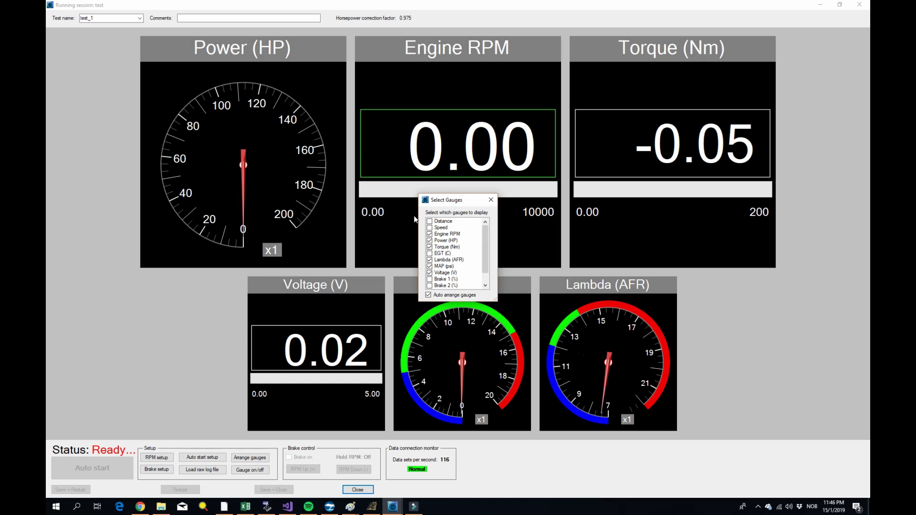
pyautogui.click(430, 221)
pyautogui.click(430, 228)
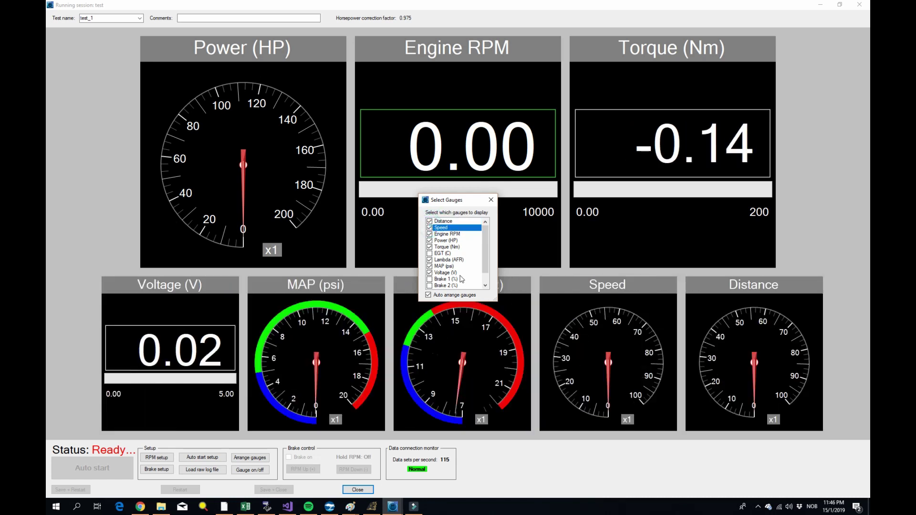
pyautogui.click(491, 199)
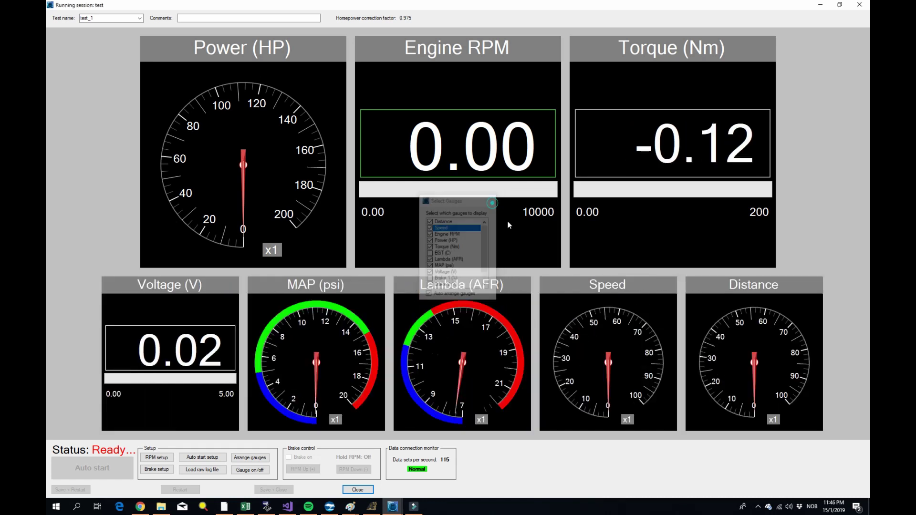
# Make the Speed and Distance gauges digital readouts and close the run session
pyautogui.rightClick(670, 310)
pyautogui.click(677, 327)
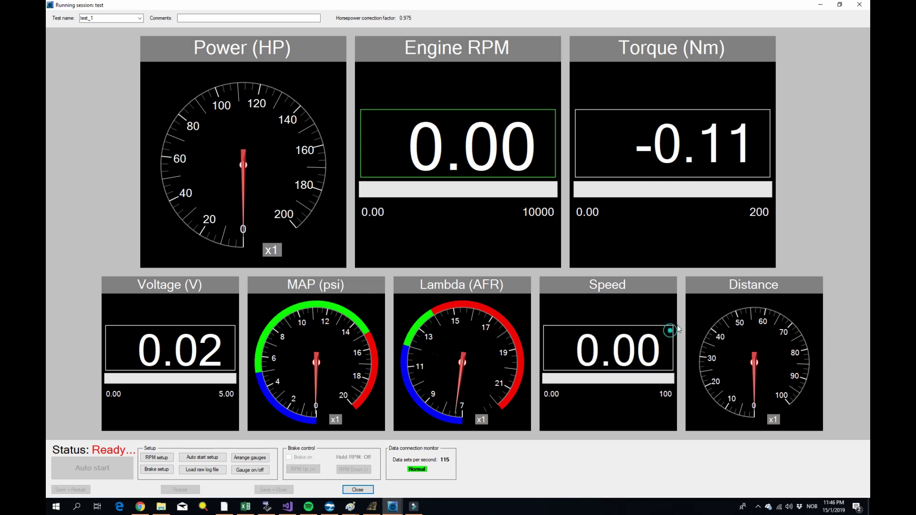
pyautogui.rightClick(718, 302)
pyautogui.click(752, 323)
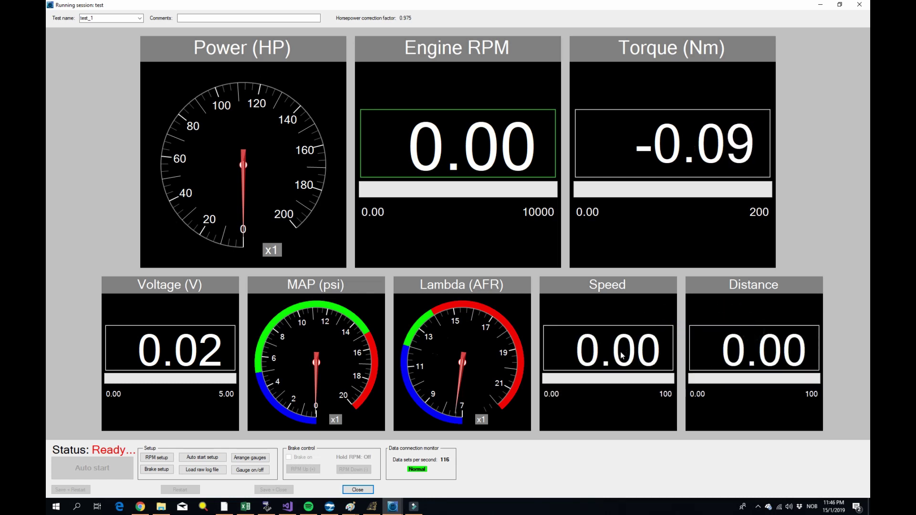
pyautogui.click(358, 490)
# Open Manage Plugins and switch over to the browser
pyautogui.click(121, 17)
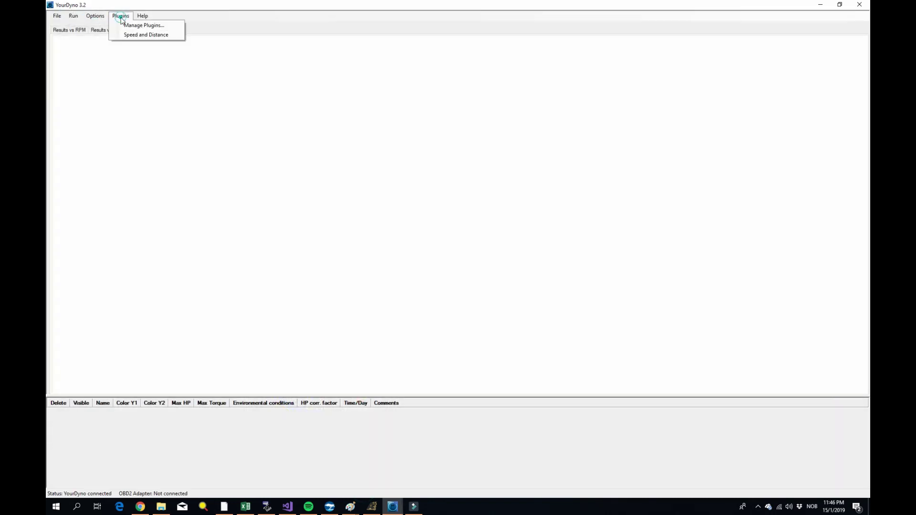
pyautogui.click(127, 25)
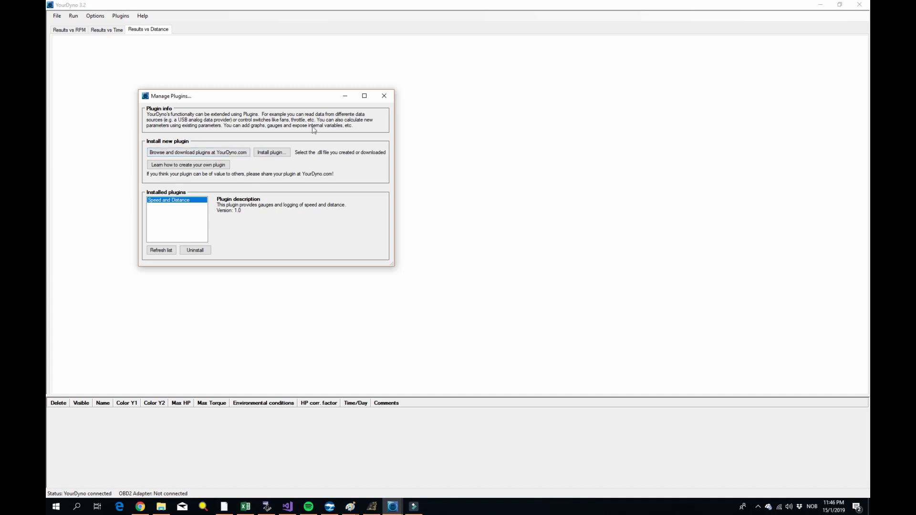
pyautogui.hotkey('alt', 'Tab')
pyautogui.hotkey('alt', 'Tab')
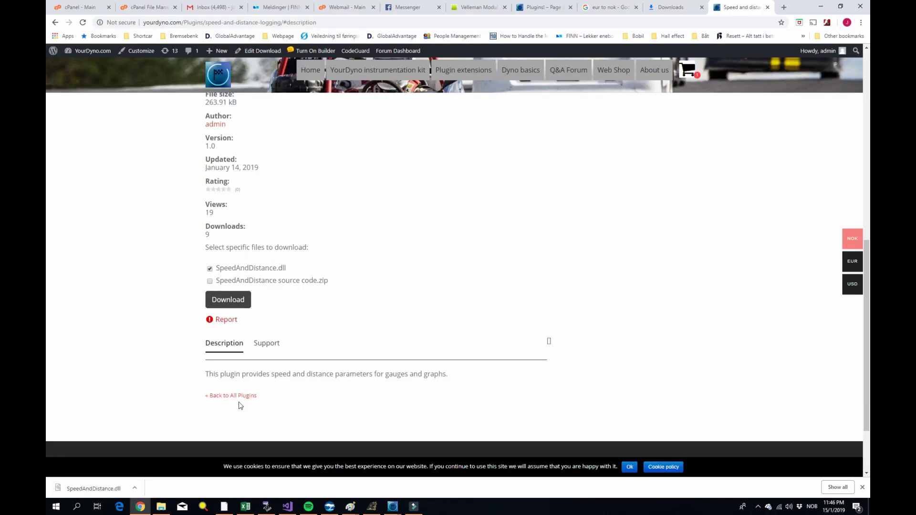
# Open the Brake and Gear ratio logging page and download only BrakeAndGearRatio.dll, keeping it
pyautogui.click(239, 396)
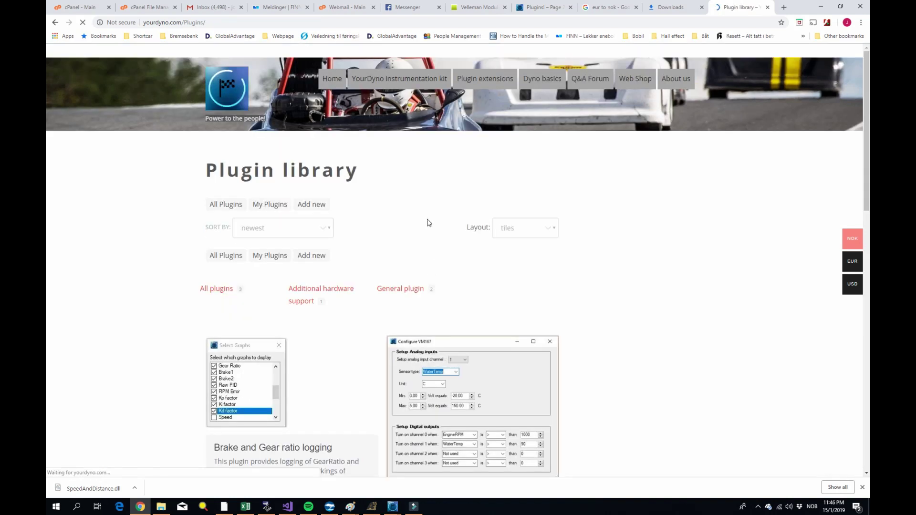
pyautogui.scroll(-2, 406, 224)
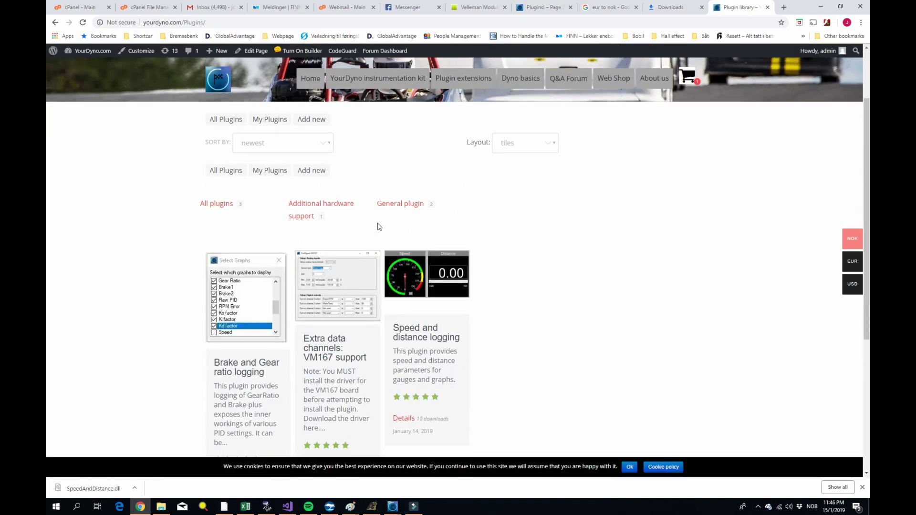
pyautogui.click(241, 298)
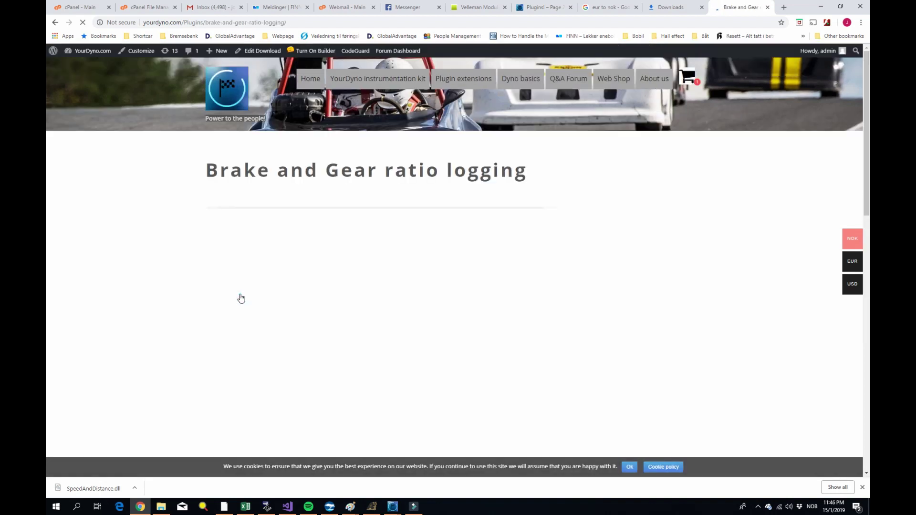
pyautogui.scroll(-15, 267, 275)
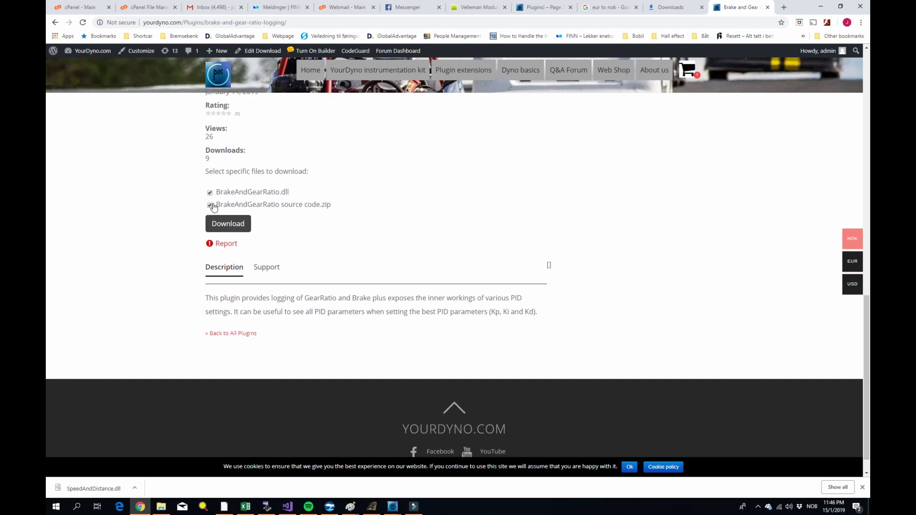
pyautogui.click(210, 205)
pyautogui.click(226, 223)
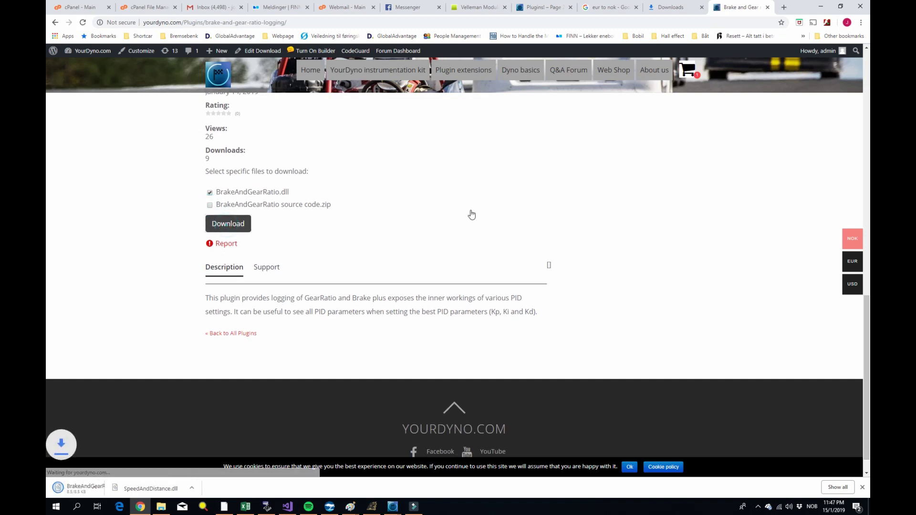
pyautogui.click(198, 487)
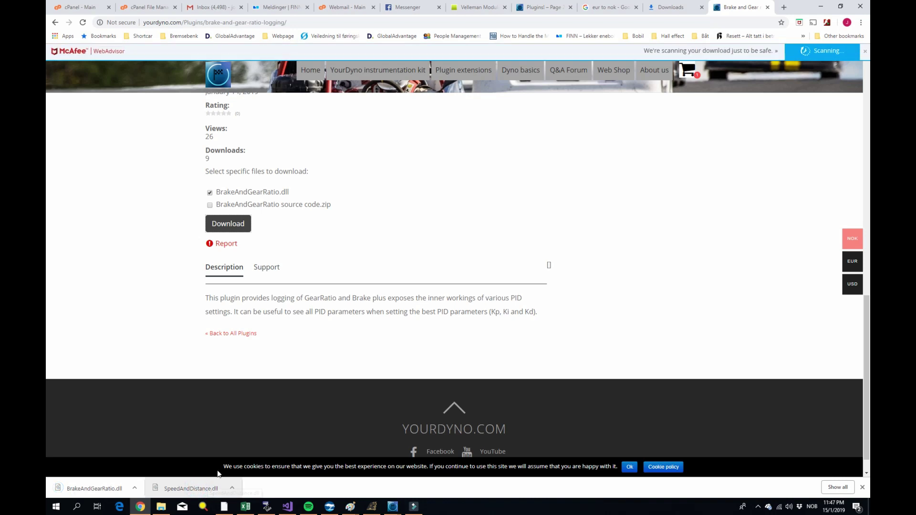
# Install BrakeAndGearRatio.dll from Downloads and select the new Brake and gear ratio logging entry (v1.1)
pyautogui.moveTo(392, 507)
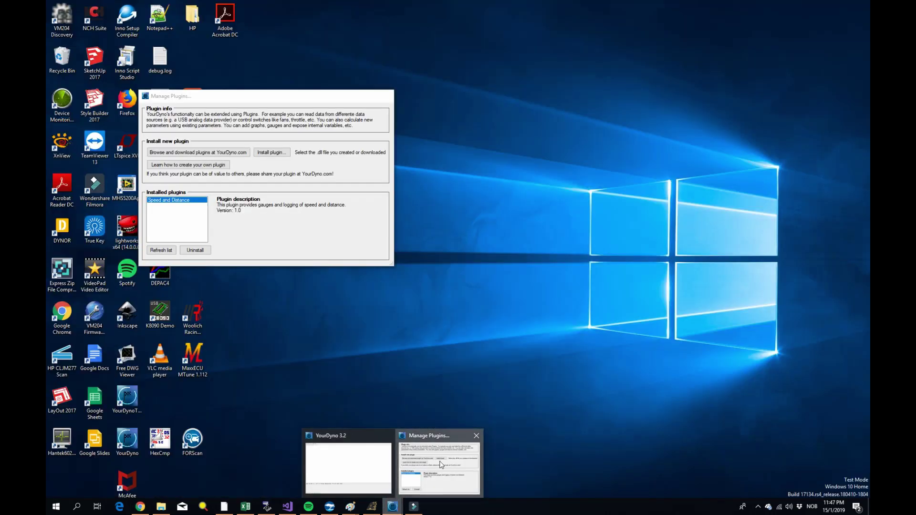
pyautogui.click(441, 465)
pyautogui.click(271, 153)
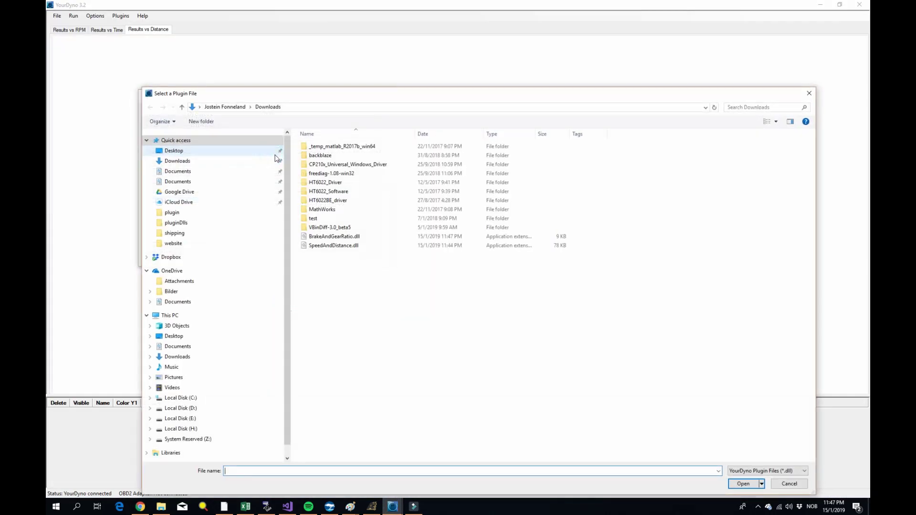
pyautogui.doubleClick(348, 238)
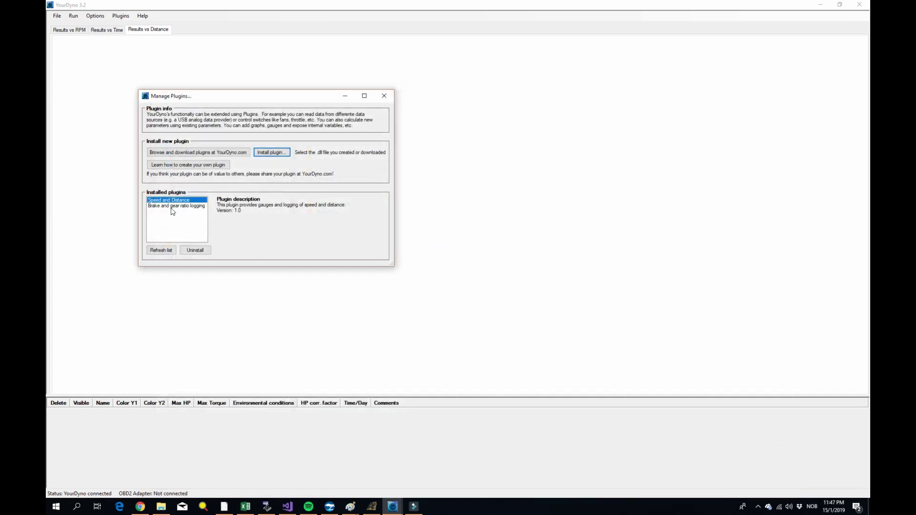
pyautogui.click(171, 208)
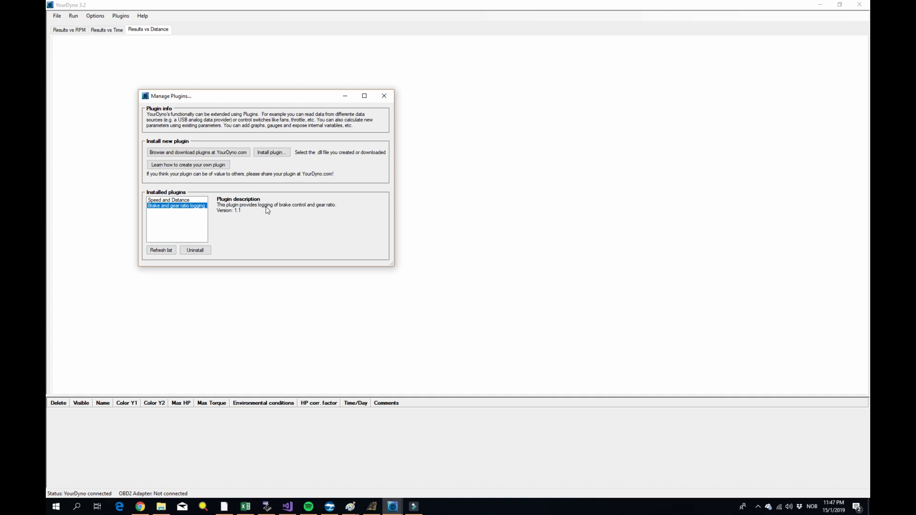
# Close the plugin manager, scroll the graph list, and tick Gear Ratio
pyautogui.click(385, 97)
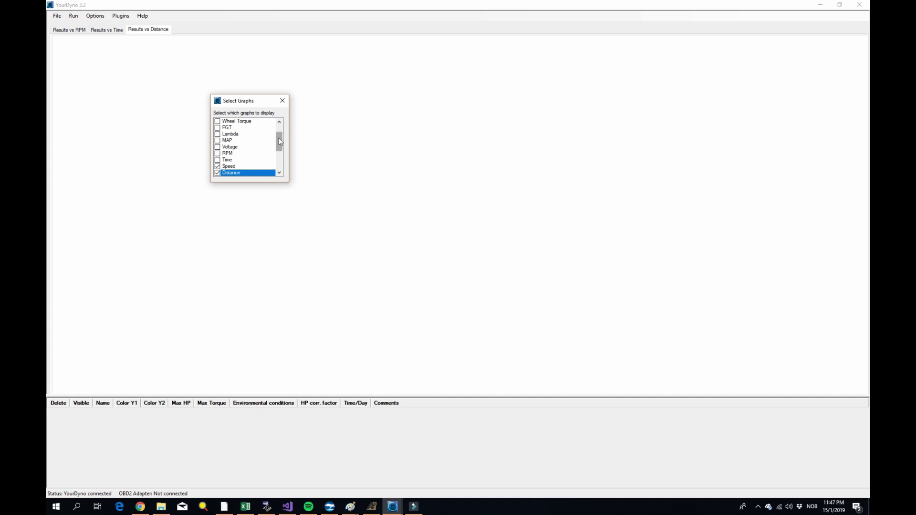
pyautogui.moveTo(279, 139); pyautogui.dragTo(282, 165)
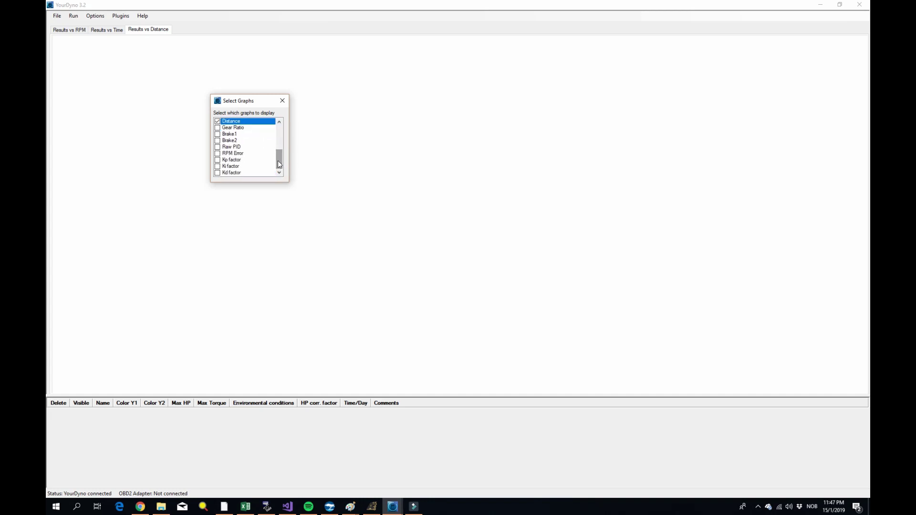
pyautogui.click(234, 128)
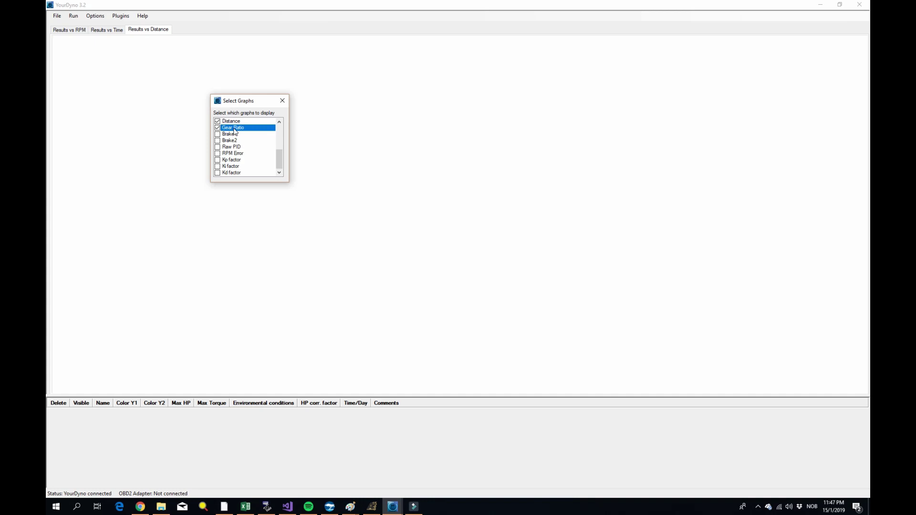
pyautogui.click(74, 16)
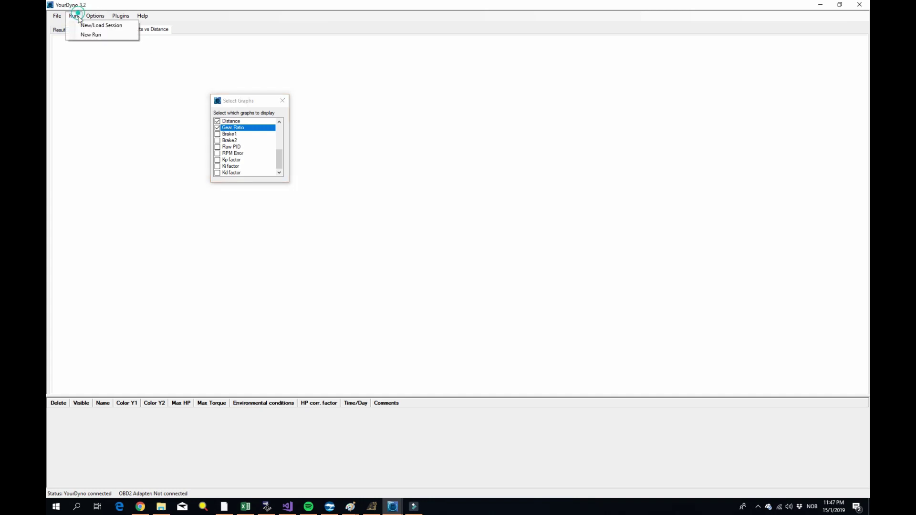
pyautogui.click(88, 39)
pyautogui.click(157, 458)
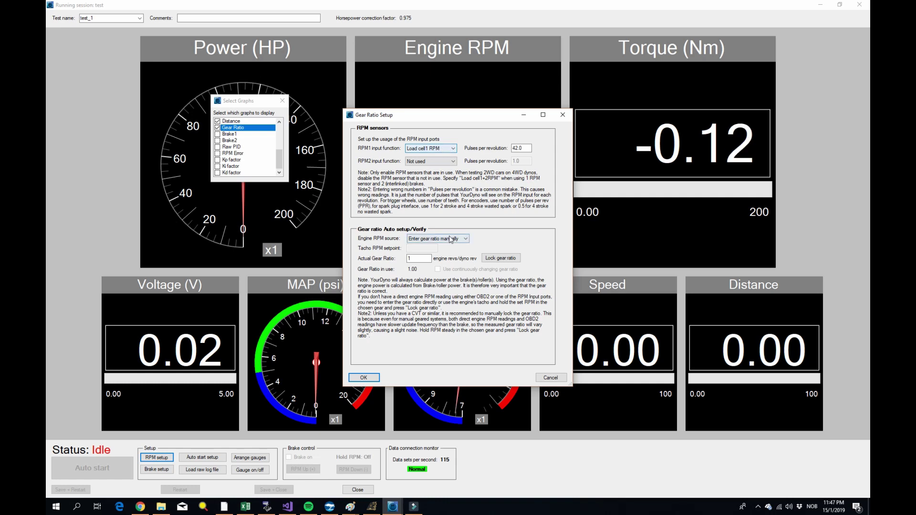
pyautogui.click(434, 162)
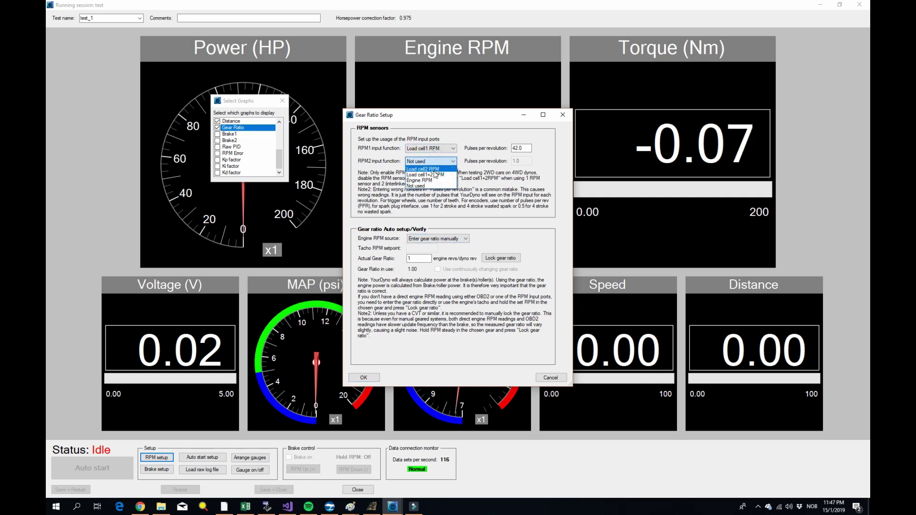
pyautogui.click(436, 181)
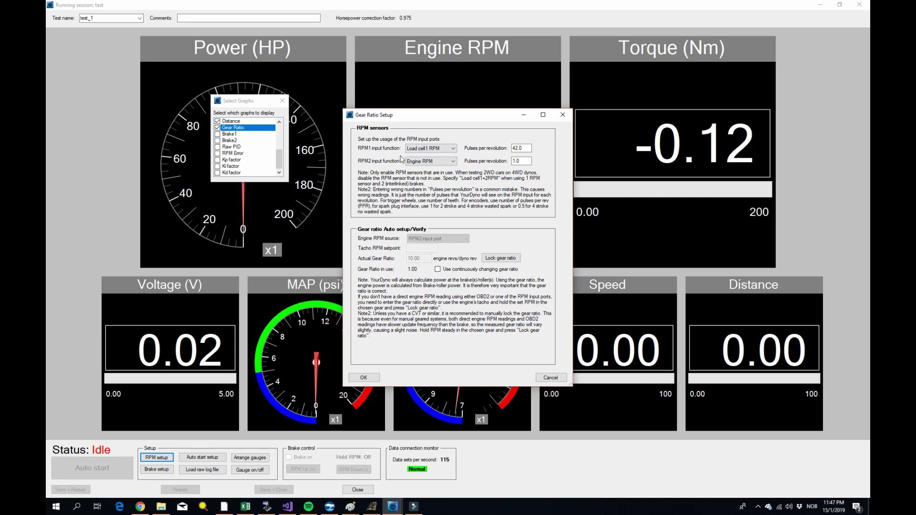
pyautogui.click(551, 383)
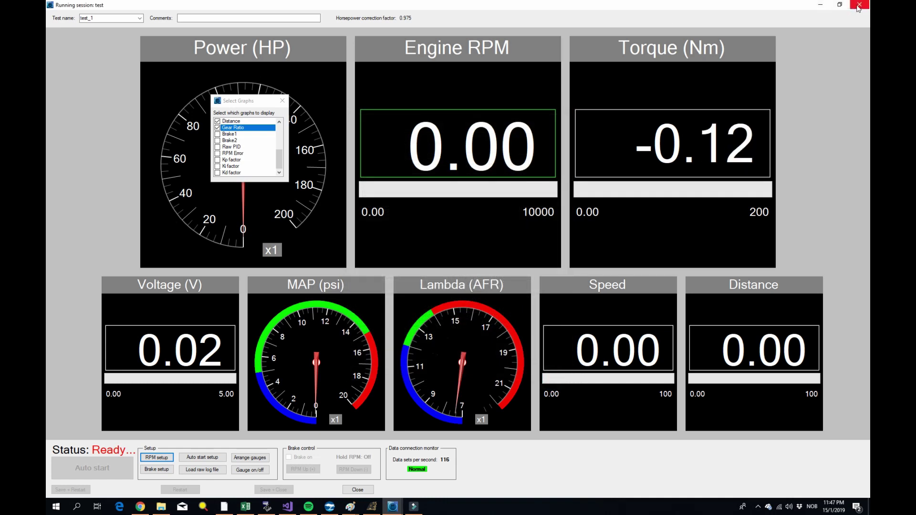
pyautogui.click(858, 5)
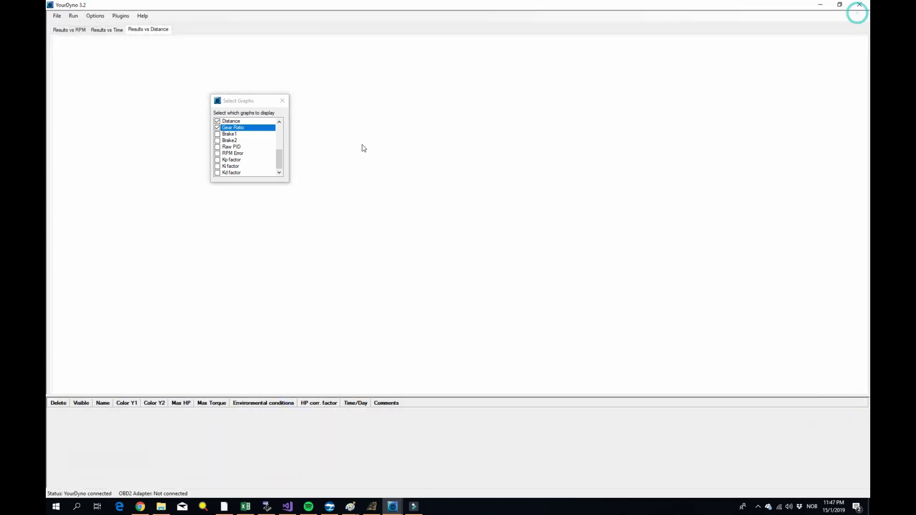
# In Select Graphs, tick the Kp factor, Ki factor, Kd factor and RPM Error graphs
pyautogui.click(230, 137)
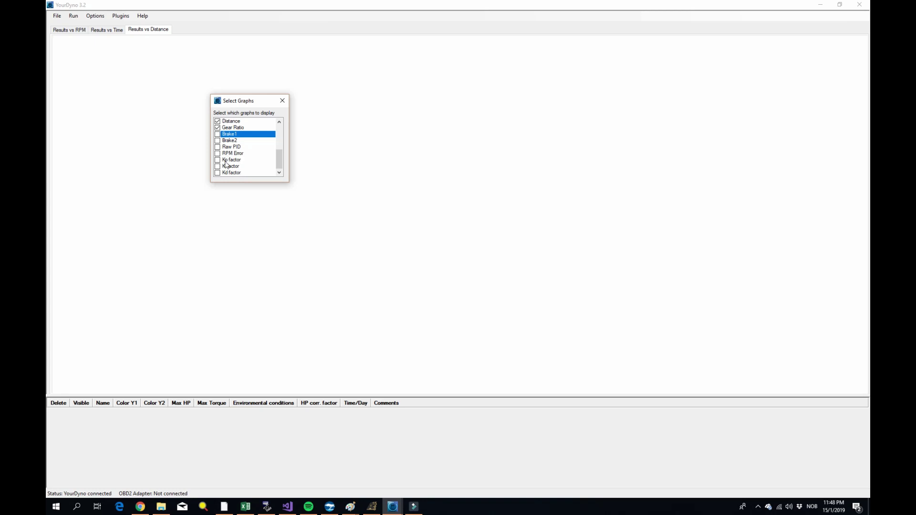
pyautogui.doubleClick(225, 161)
pyautogui.doubleClick(218, 166)
pyautogui.click(218, 173)
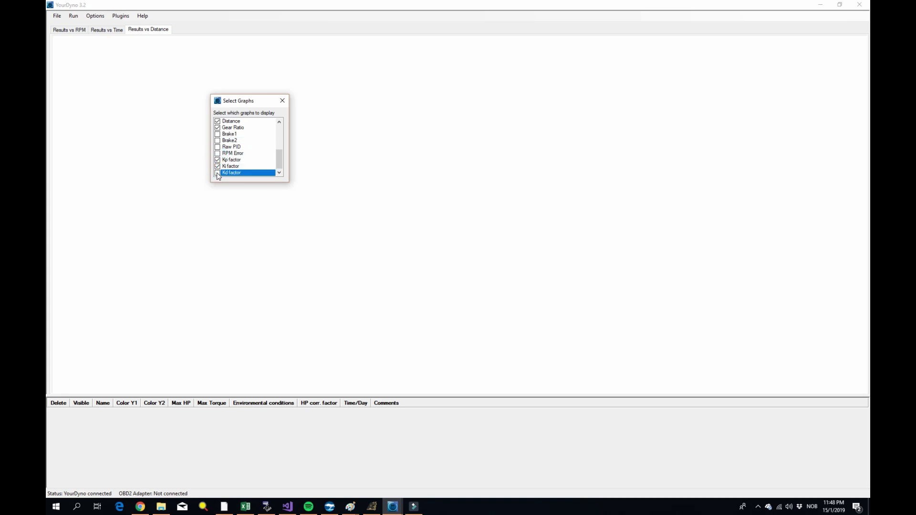
pyautogui.click(218, 172)
pyautogui.doubleClick(228, 153)
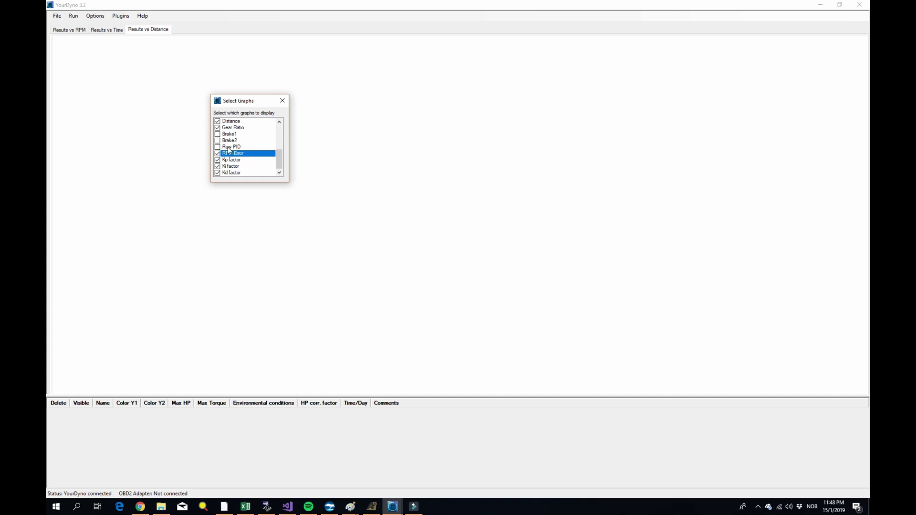
# Tick the Brake1, Brake2 and Raw PID graphs, close Select Graphs, and open the Plugins menu
pyautogui.doubleClick(229, 135)
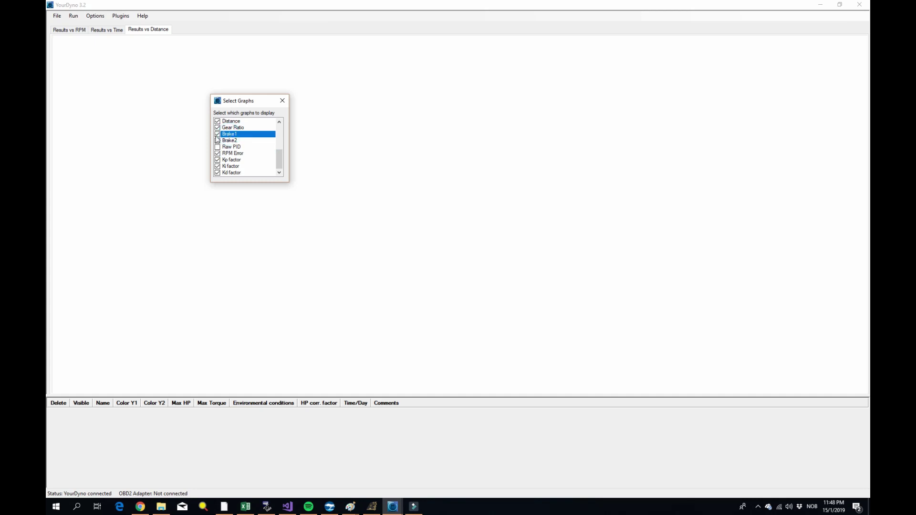
pyautogui.doubleClick(218, 141)
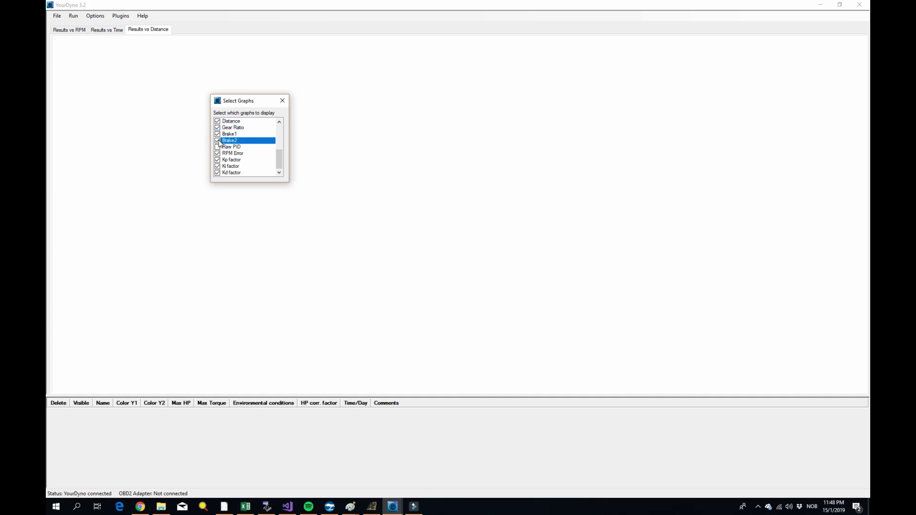
pyautogui.doubleClick(217, 148)
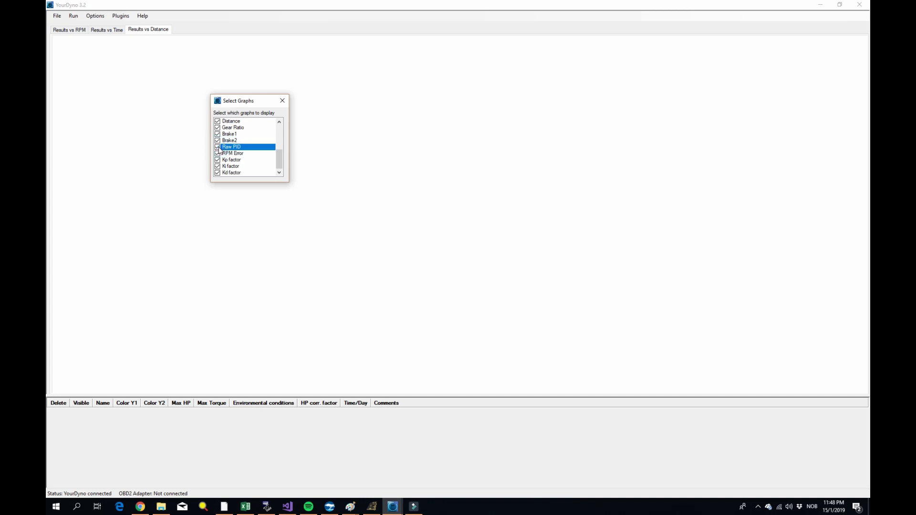
pyautogui.doubleClick(233, 135)
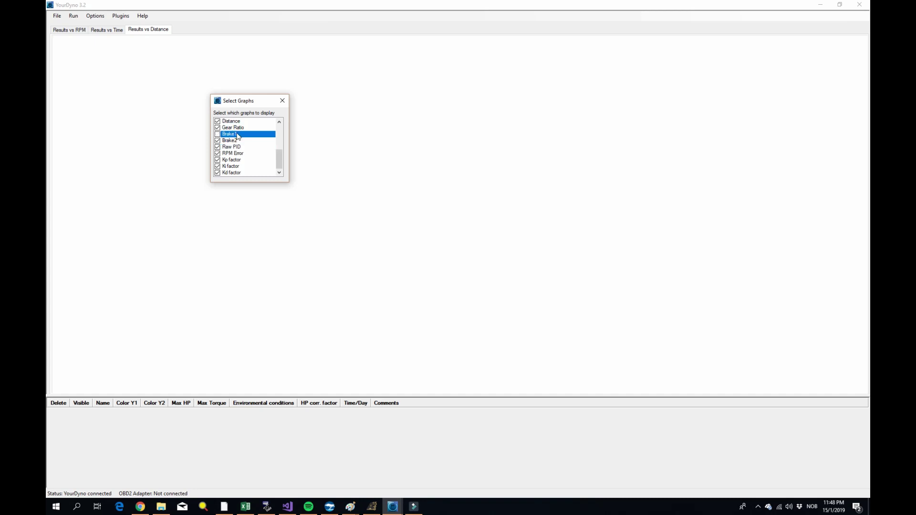
pyautogui.doubleClick(235, 148)
pyautogui.doubleClick(234, 134)
pyautogui.doubleClick(233, 147)
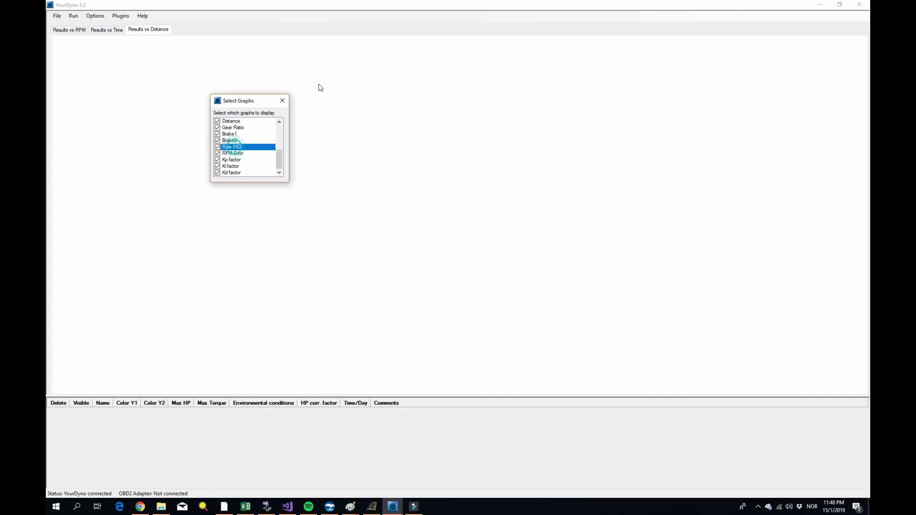
pyautogui.click(282, 101)
pyautogui.click(121, 15)
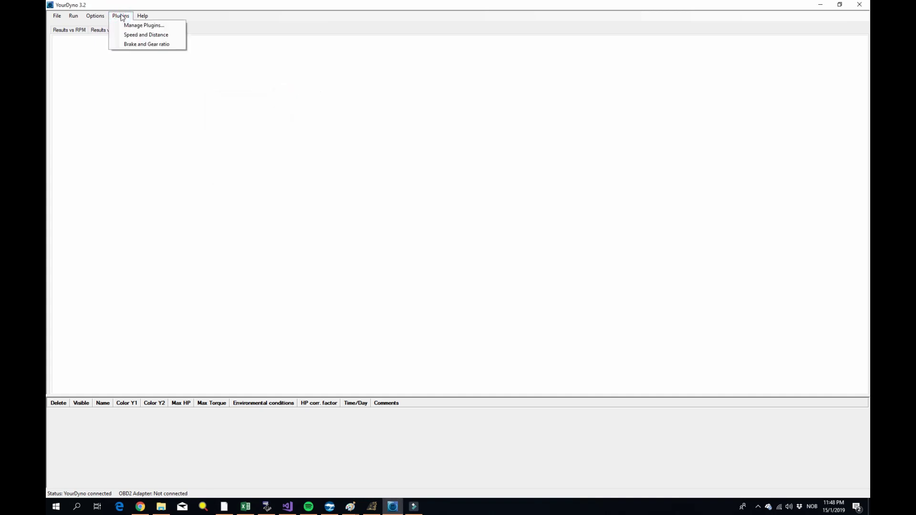
# Check that Speed and Distance uses 1 brake revolution = 1.0 meters, then close it
pyautogui.click(139, 38)
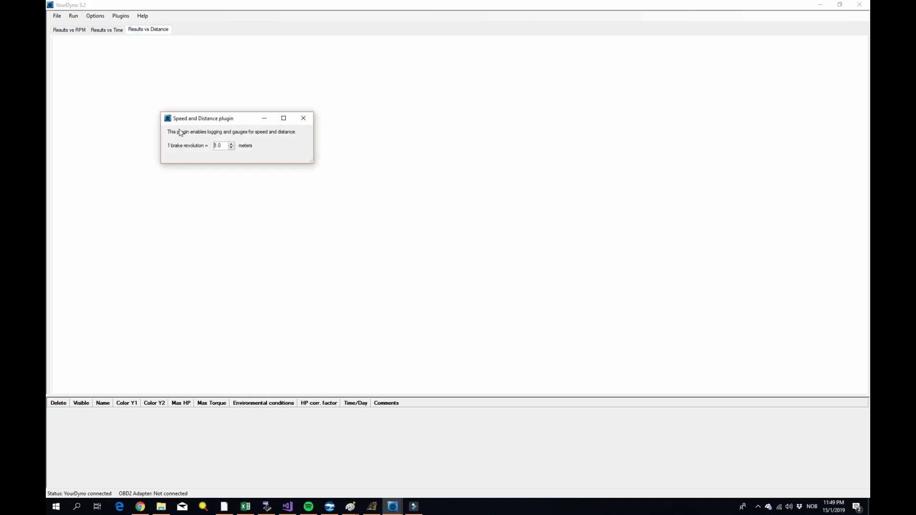
pyautogui.click(226, 146)
pyautogui.click(303, 119)
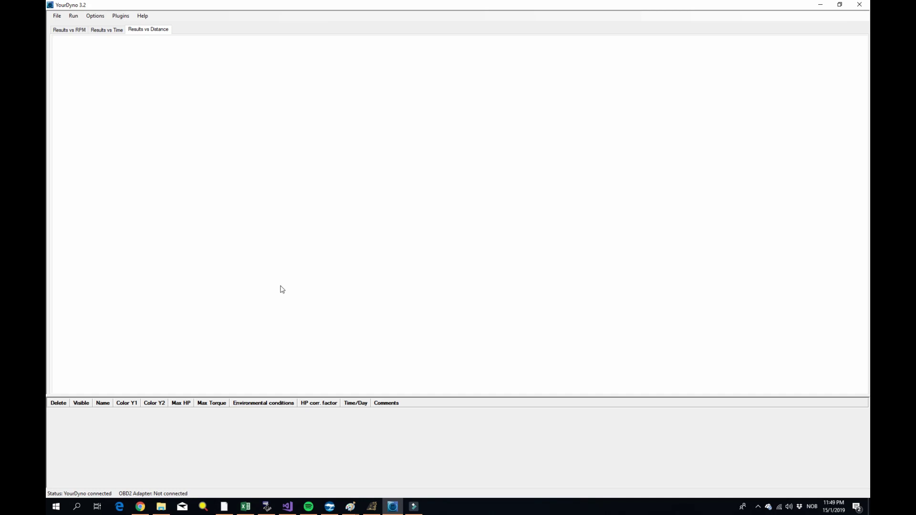
# In Chrome, open the Extra data channels: VM167 support plugin page from the library and read its description
pyautogui.click(140, 507)
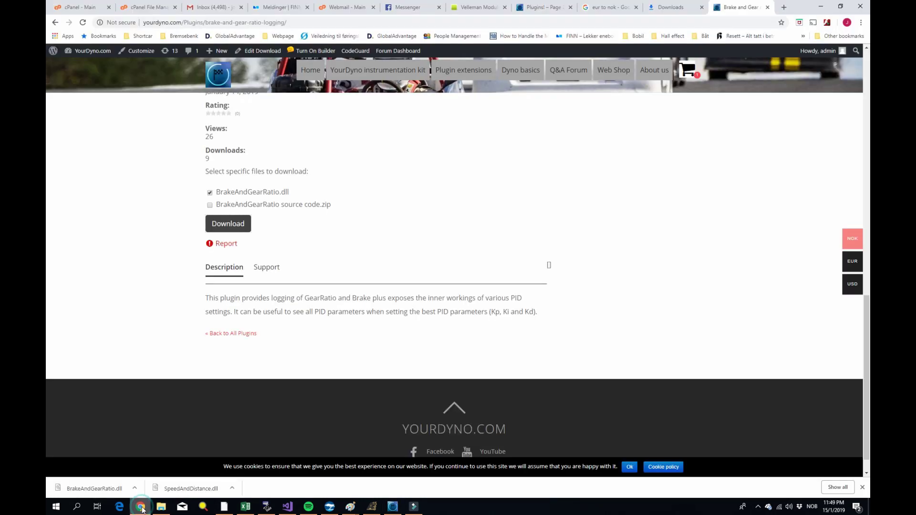
pyautogui.click(237, 336)
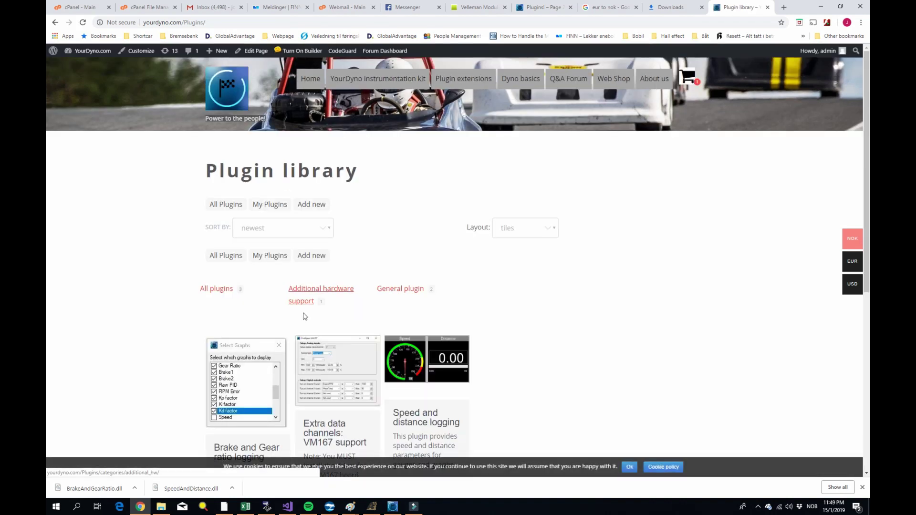
pyautogui.scroll(-1, 321, 319)
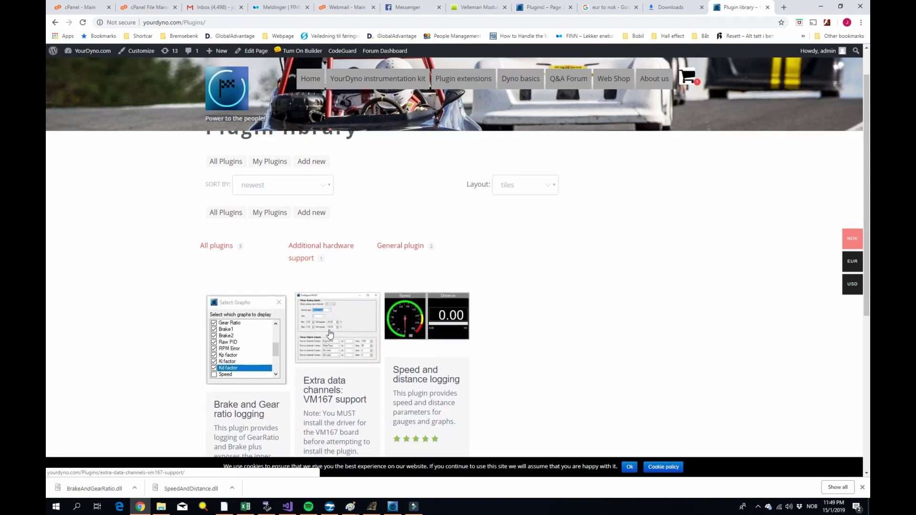
pyautogui.click(330, 334)
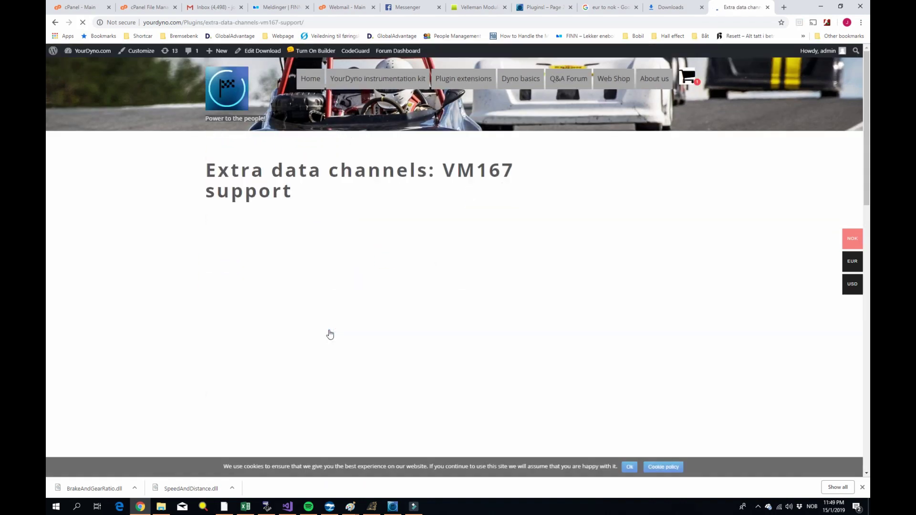
pyautogui.scroll(-2, 329, 333)
pyautogui.scroll(-5, 329, 334)
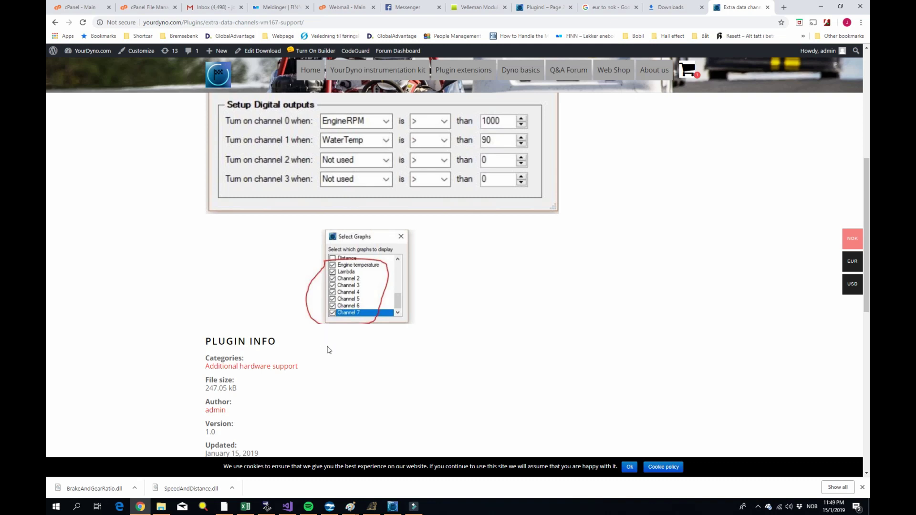
pyautogui.scroll(4, 358, 370)
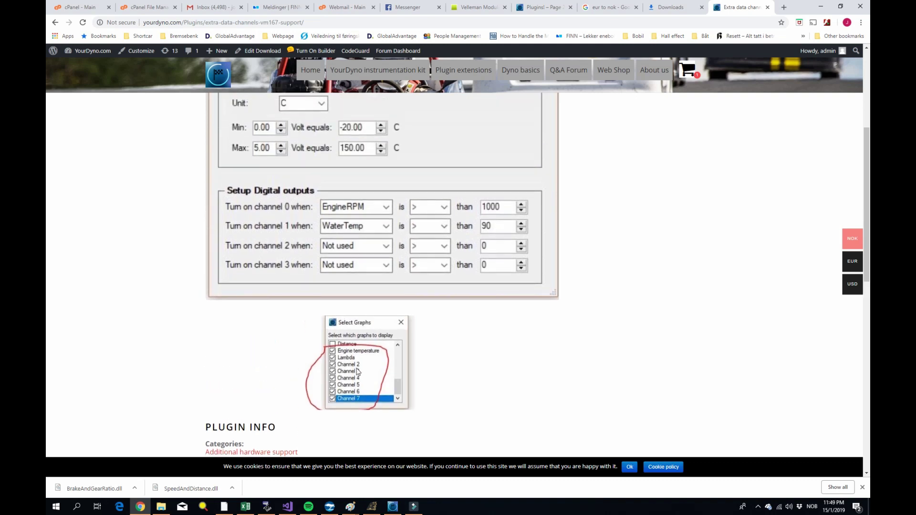
pyautogui.scroll(3, 358, 371)
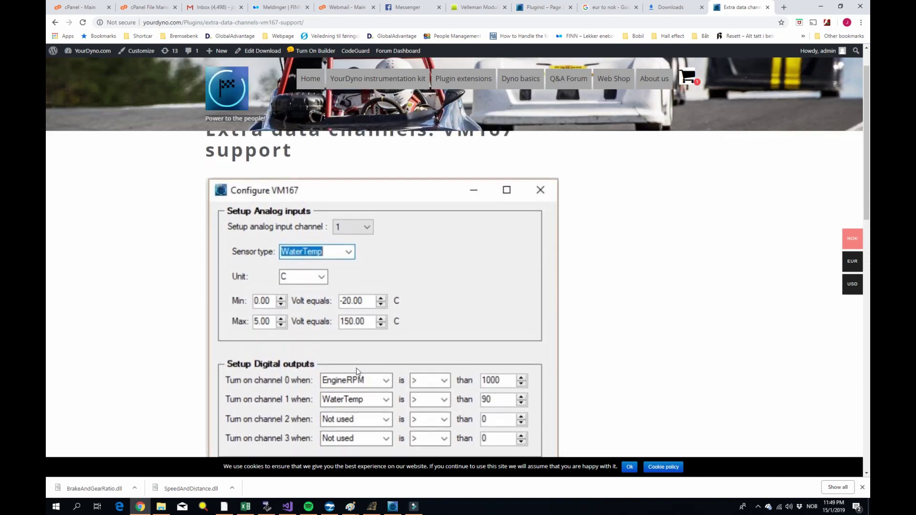
pyautogui.scroll(-8, 357, 372)
pyautogui.scroll(-8, 358, 372)
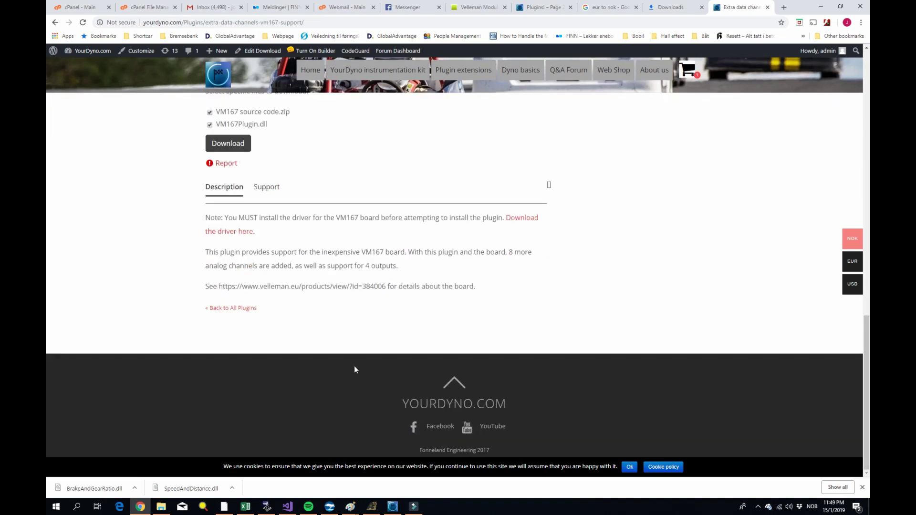
# Open the velleman.eu VM167 Mini USB Interface Board link in a new tab and review its specifications
pyautogui.moveTo(386, 287); pyautogui.dragTo(222, 286)
pyautogui.rightClick(227, 287)
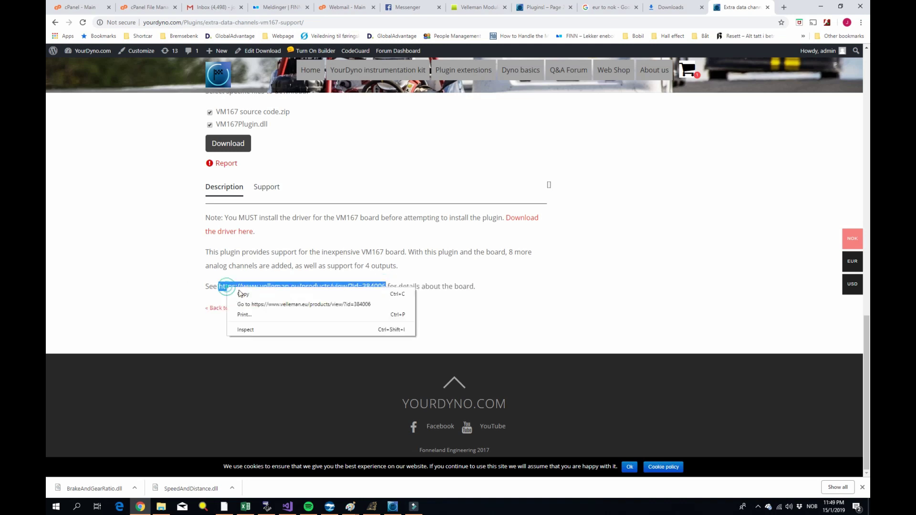
pyautogui.click(268, 304)
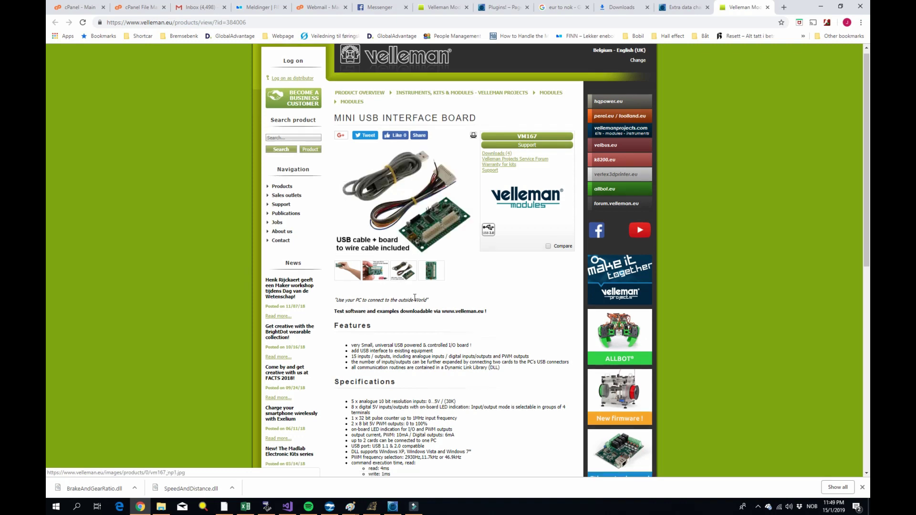
pyautogui.scroll(-3, 362, 286)
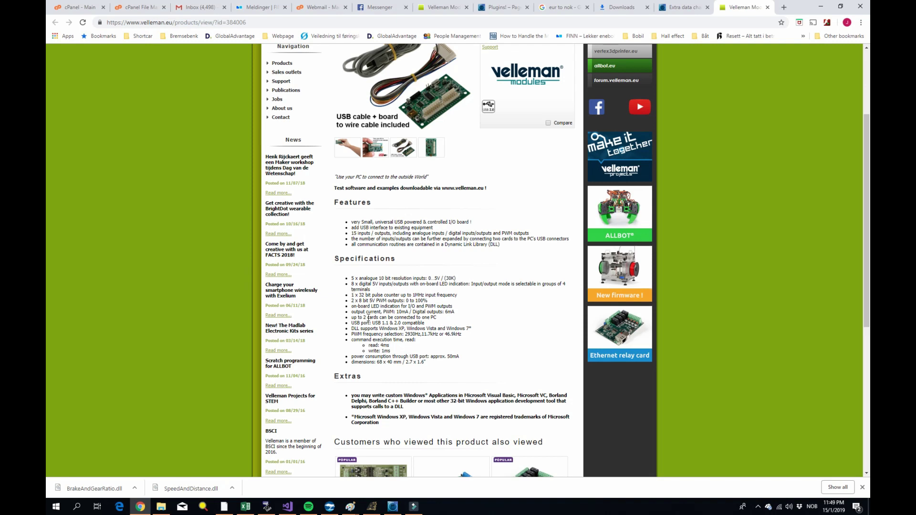
pyautogui.moveTo(393, 285); pyautogui.dragTo(408, 285)
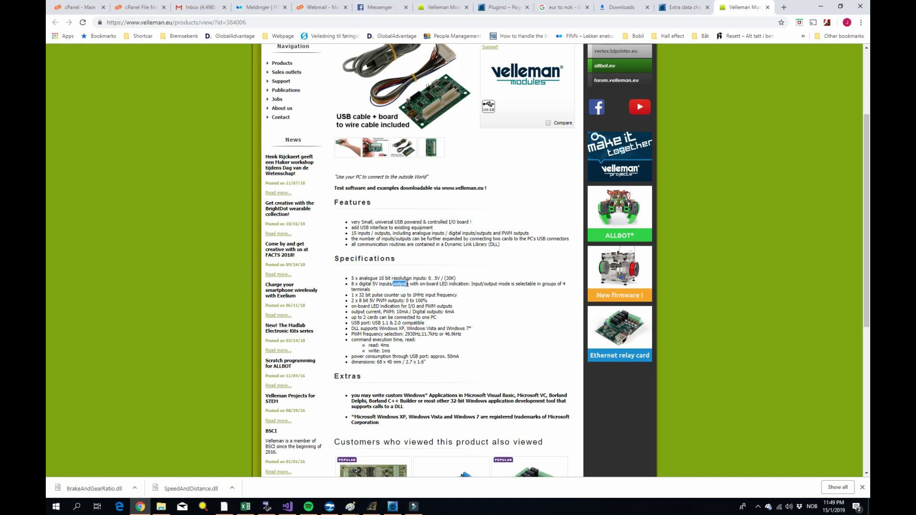
pyautogui.click(405, 284)
pyautogui.scroll(3, 405, 316)
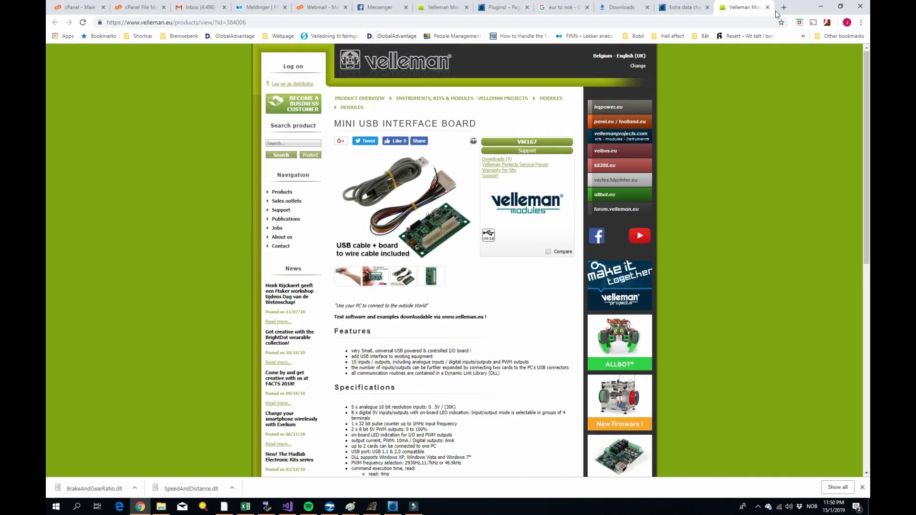
# On the VM167 plugin page, deselect the source code zip so only VM167Plugin.dll will download
pyautogui.click(494, 7)
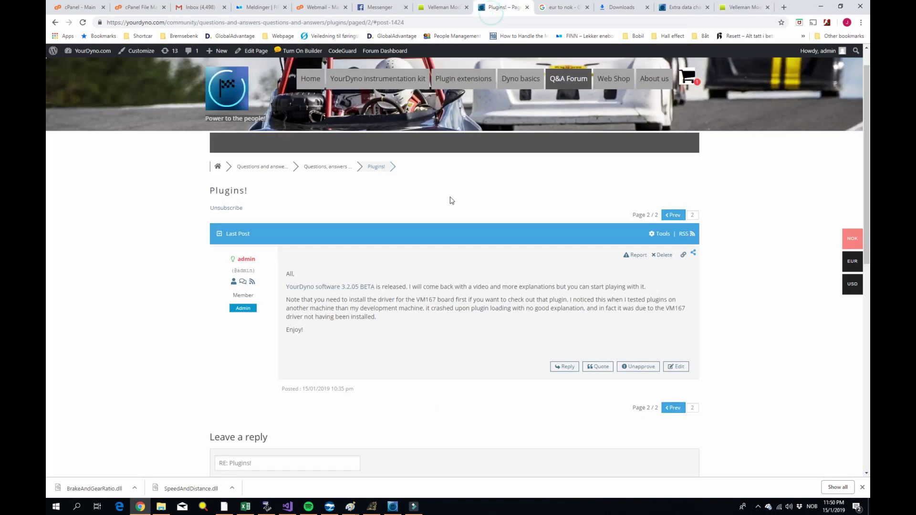
pyautogui.click(678, 7)
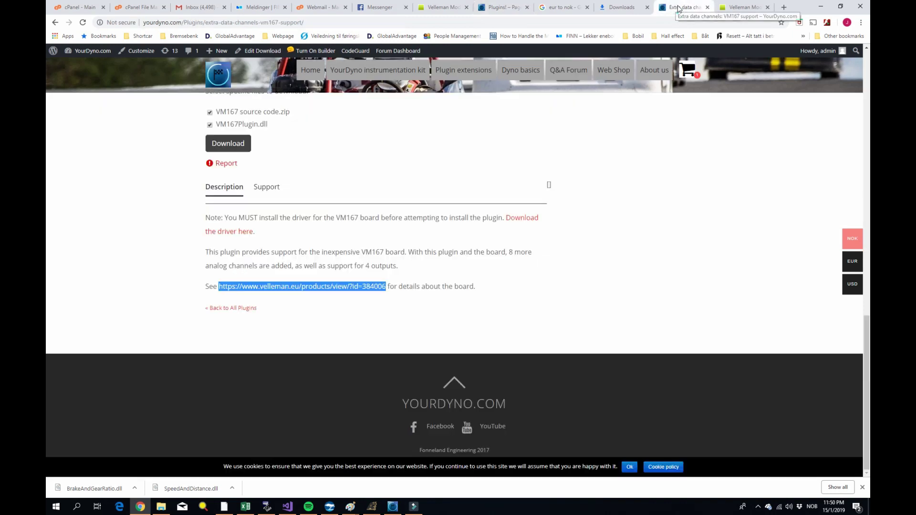
pyautogui.scroll(2, 458, 253)
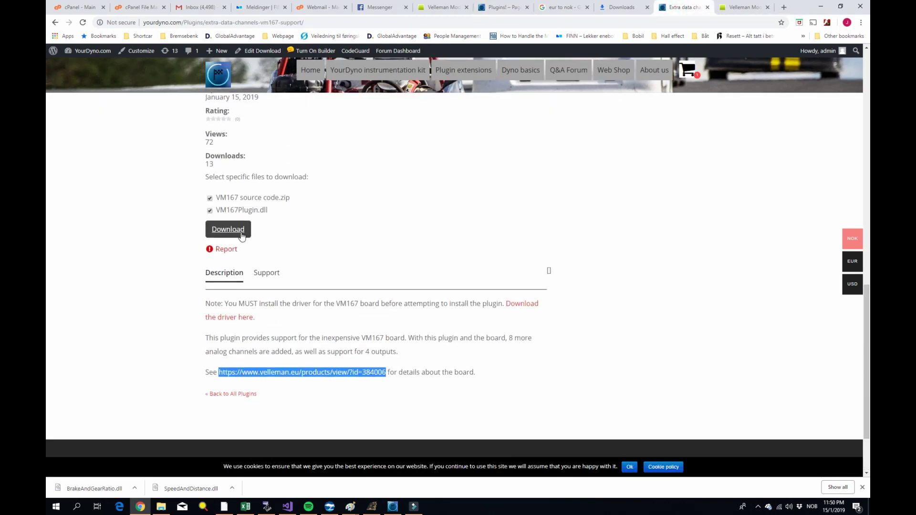
pyautogui.click(210, 198)
pyautogui.moveTo(225, 303); pyautogui.dragTo(489, 306)
pyautogui.click(489, 306)
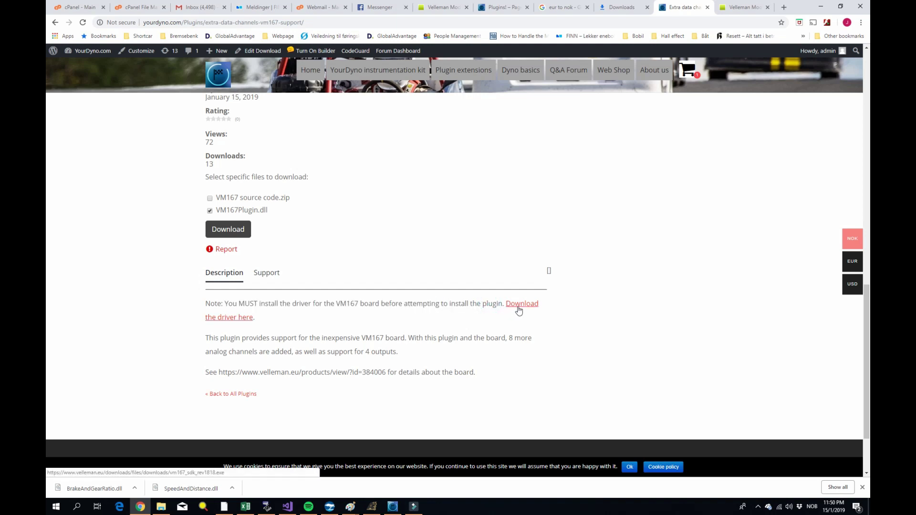
# Download VM167Plugin.dll, keep it despite the warning, and return to YourDyno
pyautogui.click(229, 231)
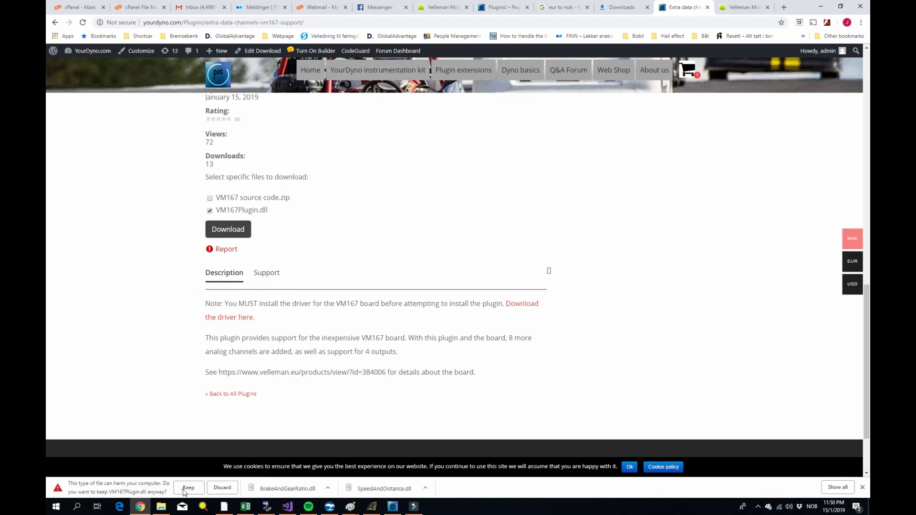
pyautogui.click(188, 489)
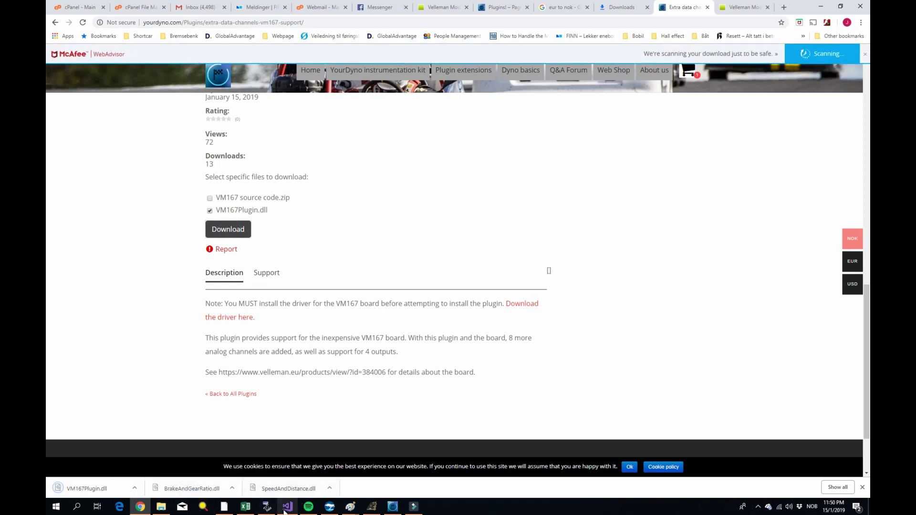
pyautogui.click(393, 506)
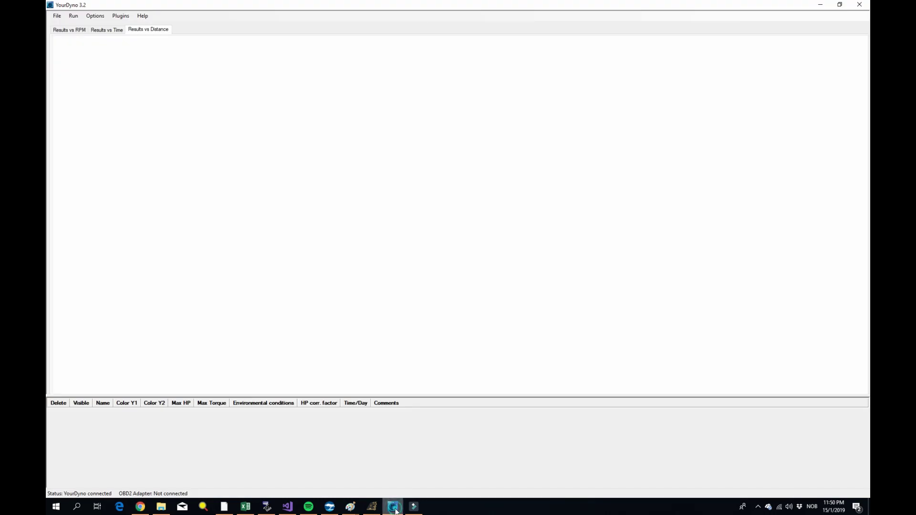
# Install VM167Plugin.dll from Downloads through Manage Plugins and confirm VM167 Plugin is listed
pyautogui.click(121, 16)
pyautogui.click(137, 27)
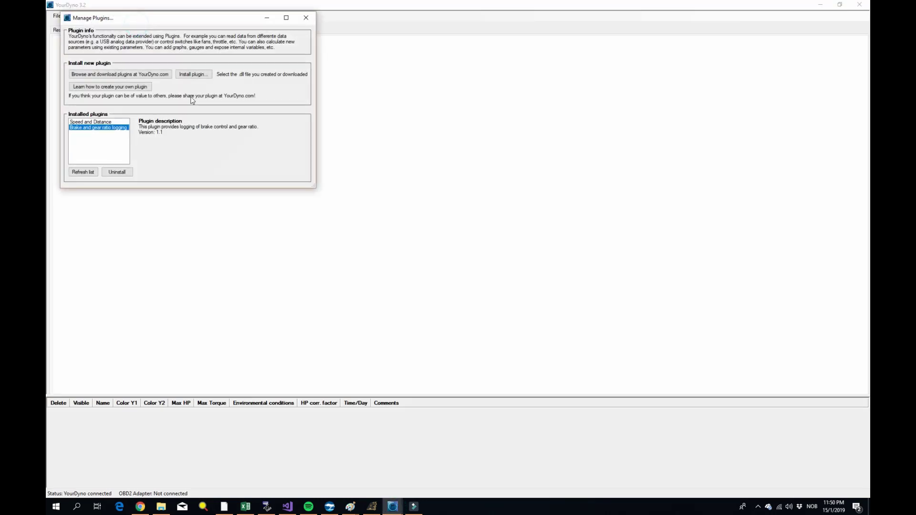
pyautogui.click(188, 73)
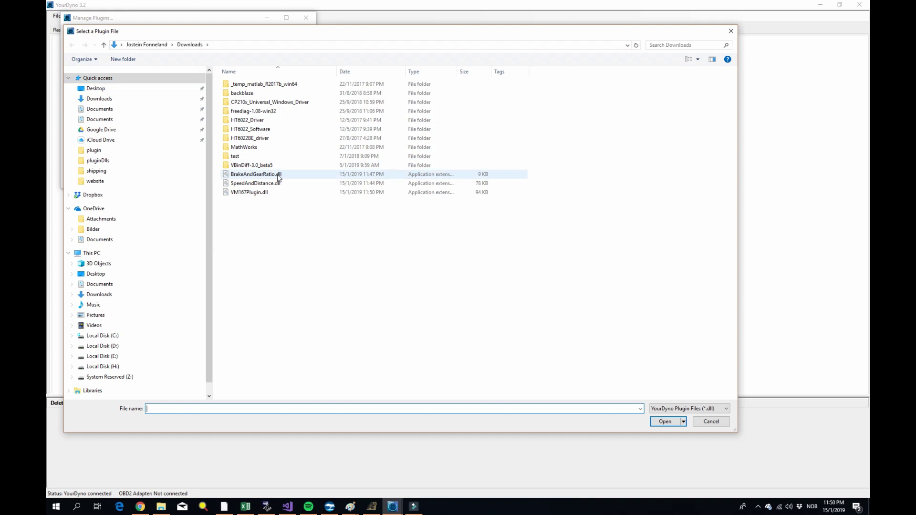
pyautogui.click(268, 194)
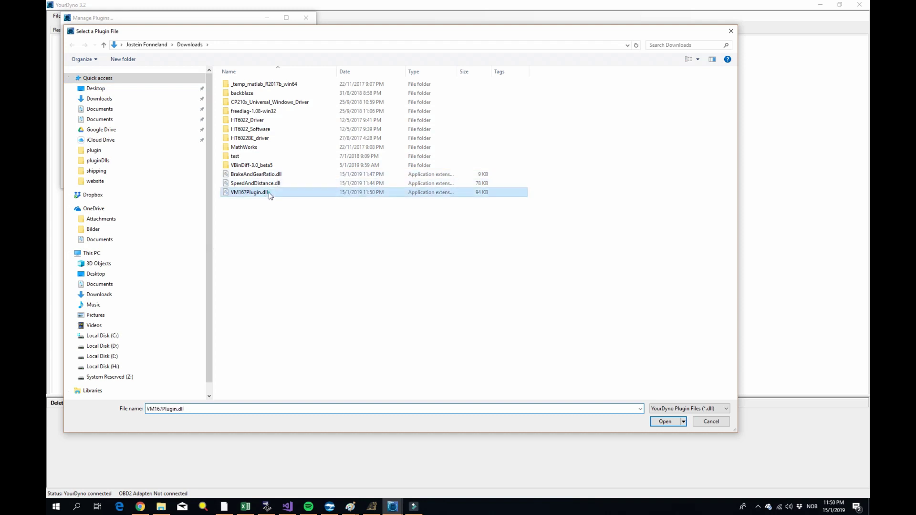
pyautogui.click(661, 422)
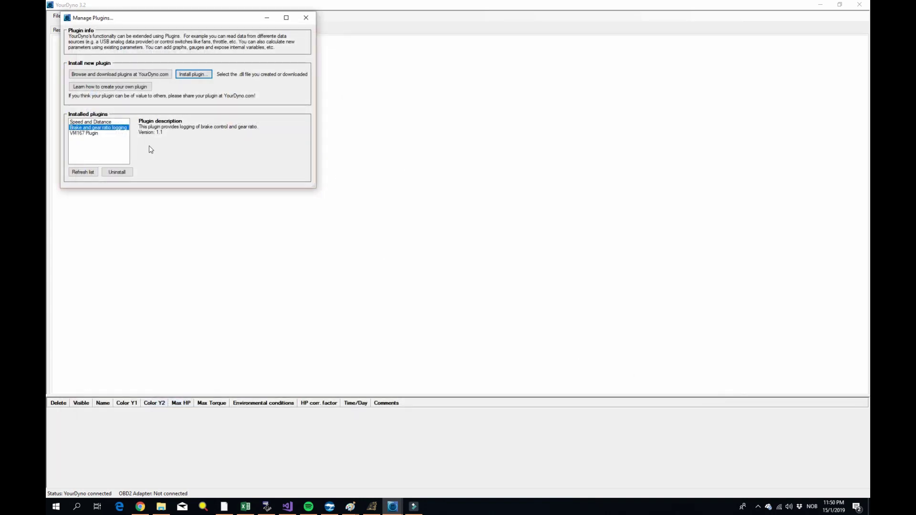
pyautogui.click(87, 134)
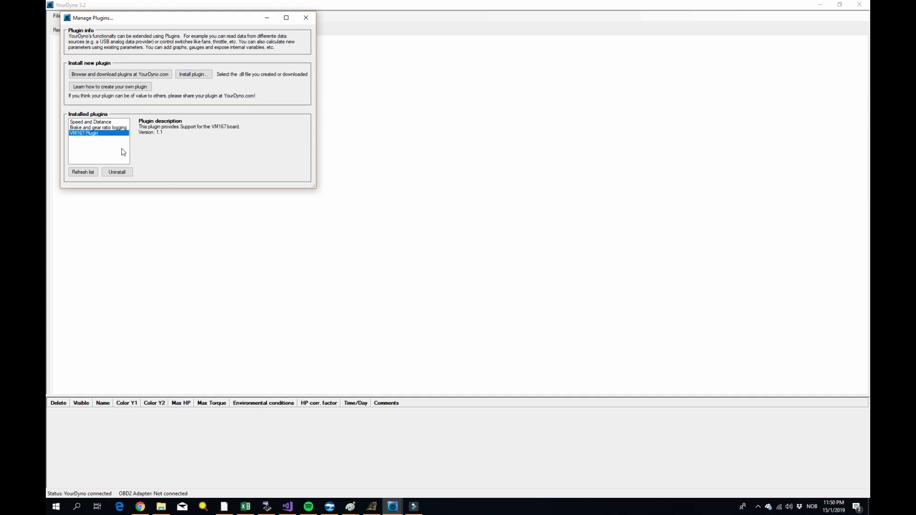
pyautogui.click(306, 19)
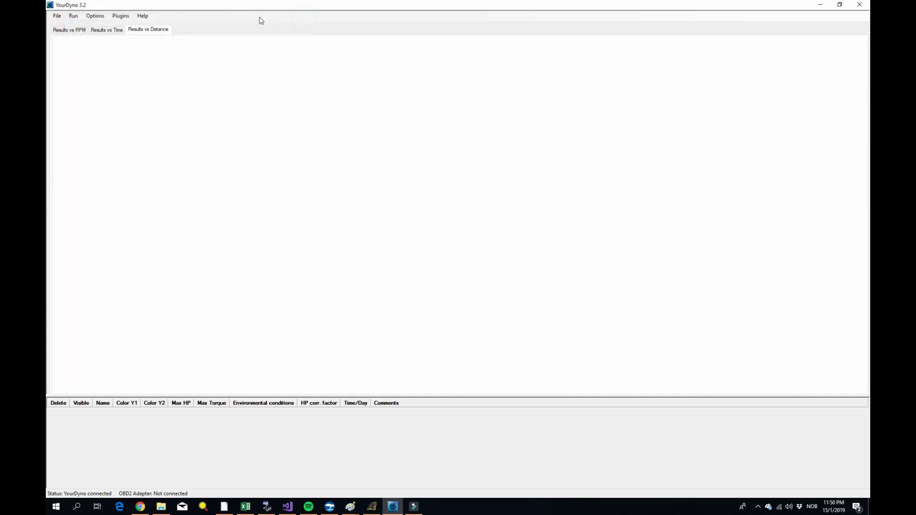
pyautogui.click(123, 16)
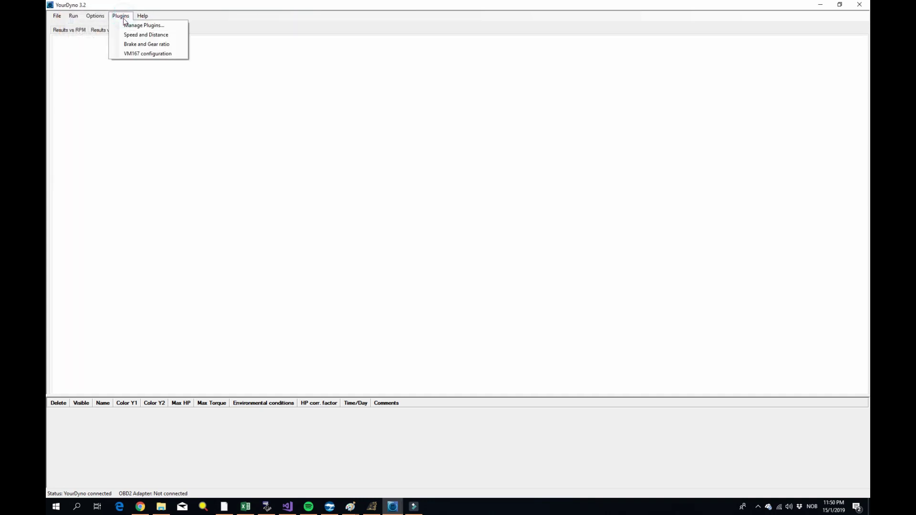
# Set VM167 analog input 0 to Water temp in C, mapping 0 V to -20 and 5 V to 150
pyautogui.click(149, 54)
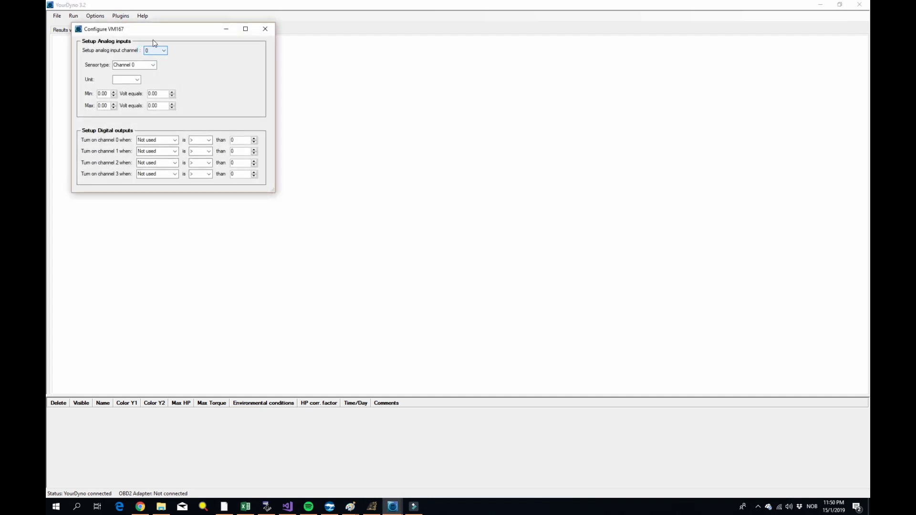
pyautogui.moveTo(157, 31); pyautogui.dragTo(311, 90)
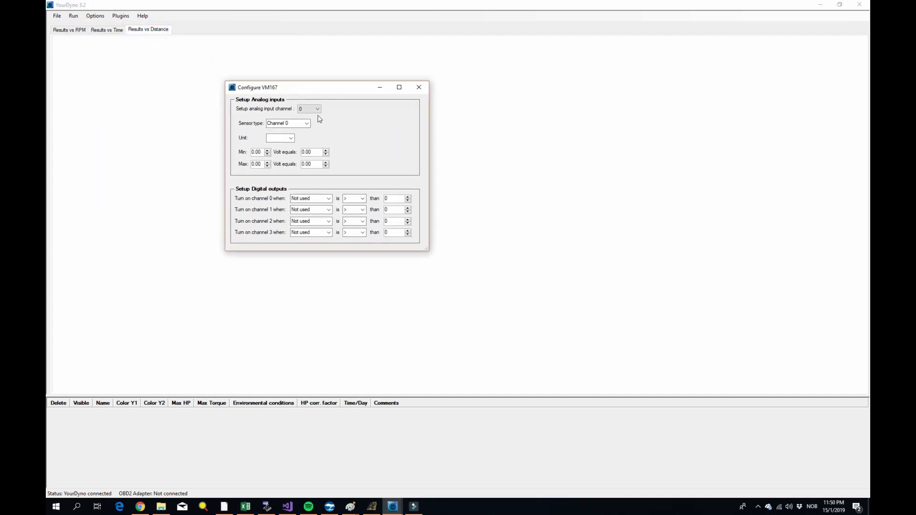
pyautogui.click(317, 109)
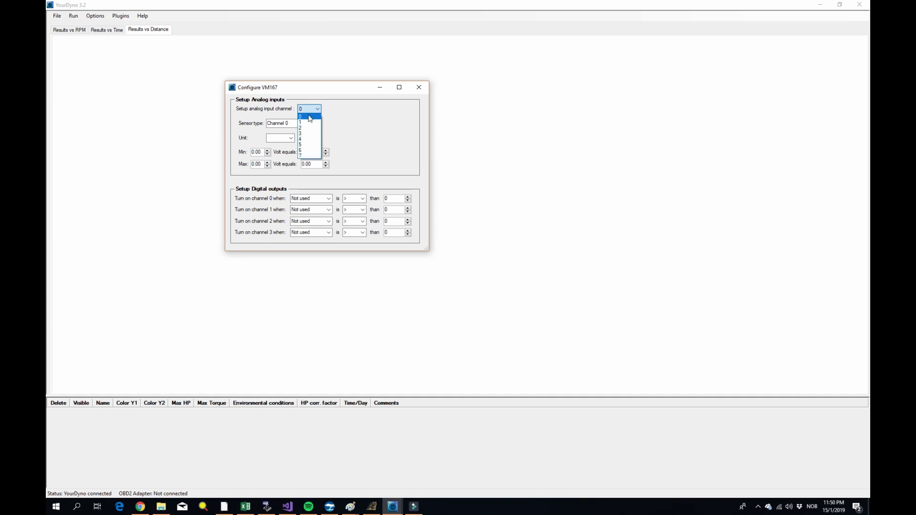
pyautogui.click(308, 116)
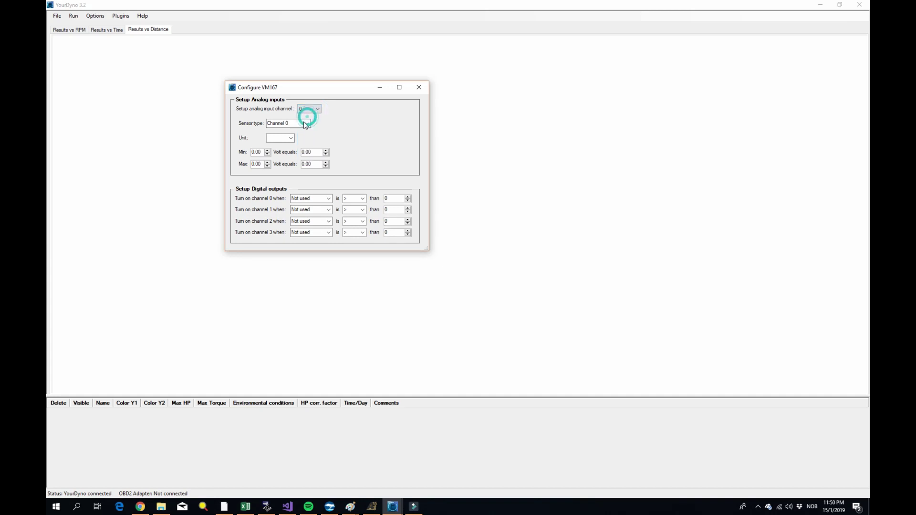
pyautogui.click(298, 123)
pyautogui.press('BackSpace')
pyautogui.doubleClick(316, 154)
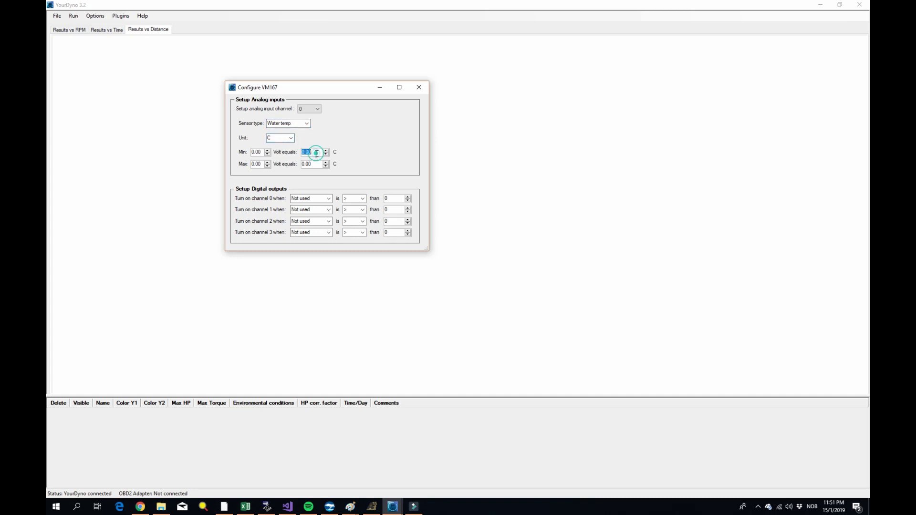
pyautogui.write('-20')
pyautogui.doubleClick(255, 163)
pyautogui.write('5')
pyautogui.doubleClick(312, 164)
pyautogui.write('150')
pyautogui.press('Tab')
# Set analog input 1 to Boost in PSI, mapping 0 V to -20 and 5 V to 40
pyautogui.click(317, 109)
pyautogui.click(313, 123)
pyautogui.click(302, 123)
pyautogui.write('Boost')
pyautogui.click(274, 136)
pyautogui.click(307, 151)
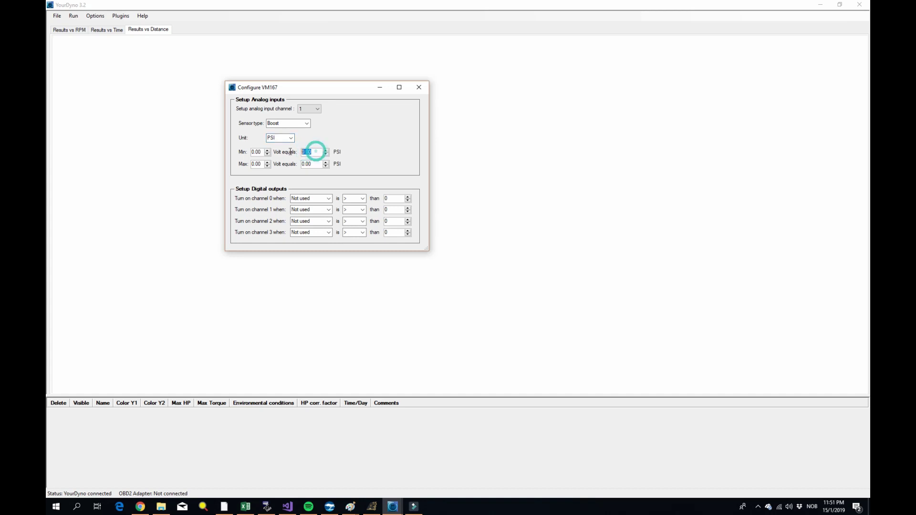
pyautogui.write('-20')
pyautogui.click(262, 164)
pyautogui.write('5')
pyautogui.click(313, 164)
pyautogui.write('40')
pyautogui.press('Tab')
pyautogui.click(419, 87)
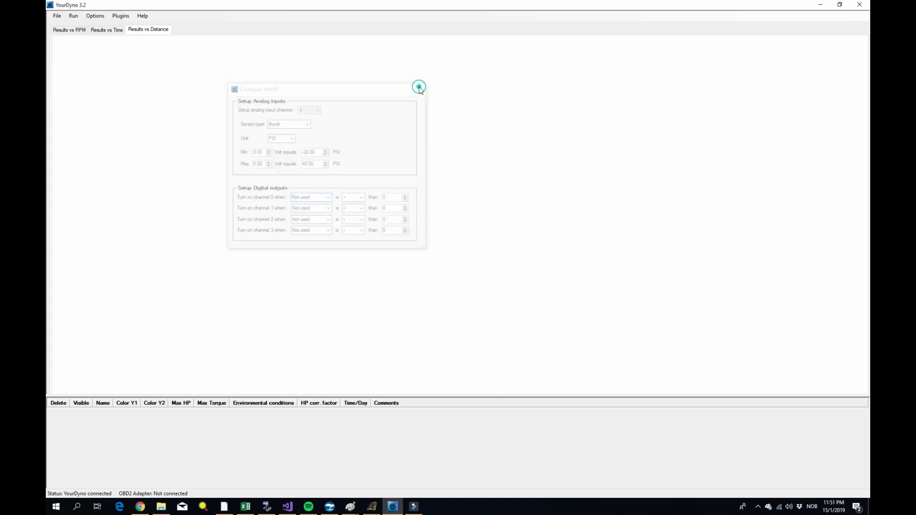
pyautogui.click(318, 135)
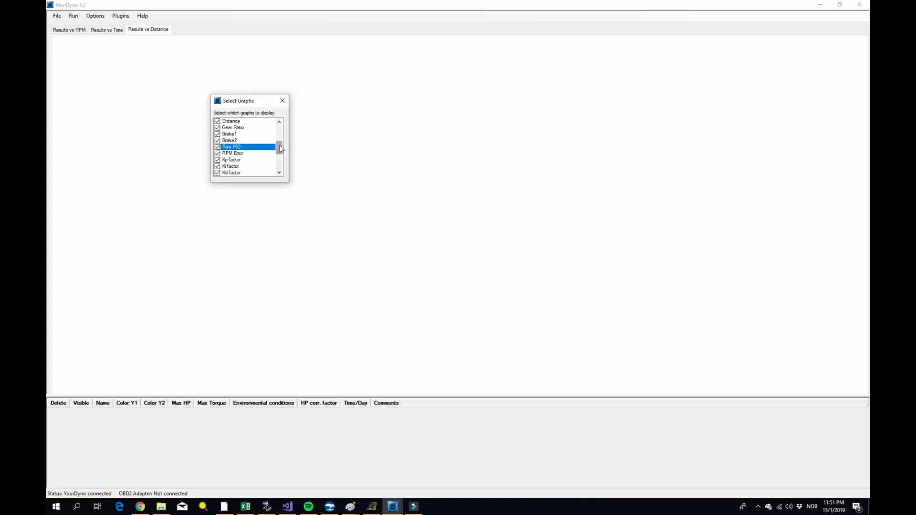
pyautogui.moveTo(281, 150); pyautogui.dragTo(281, 164)
pyautogui.click(237, 128)
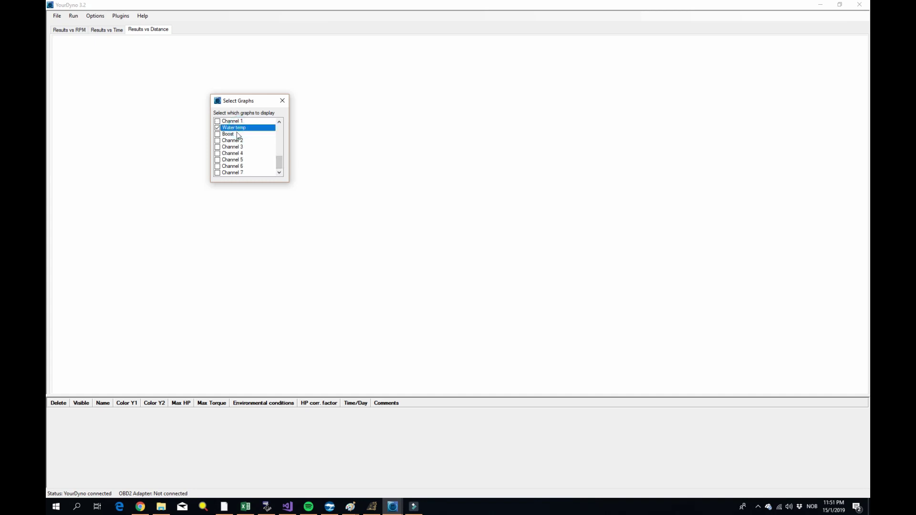
pyautogui.click(235, 136)
pyautogui.click(232, 141)
pyautogui.click(232, 147)
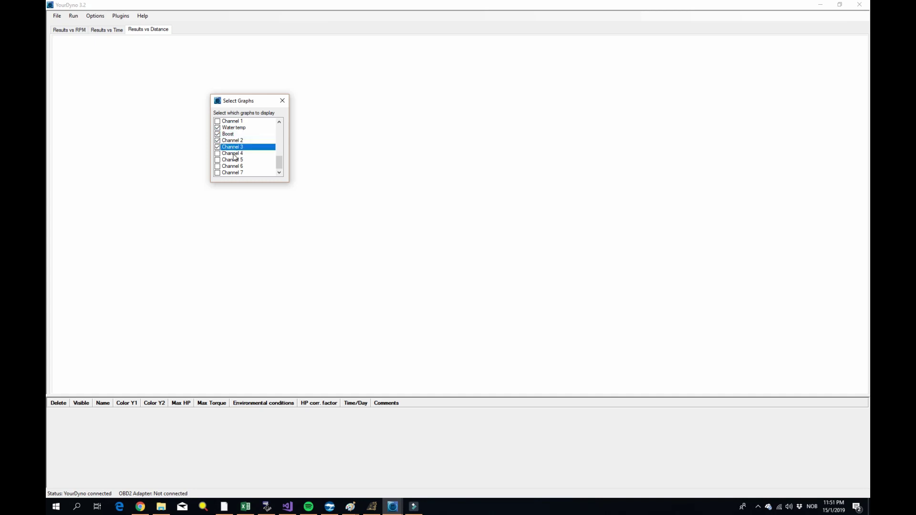
pyautogui.click(233, 154)
pyautogui.click(232, 160)
pyautogui.click(234, 172)
pyautogui.click(234, 173)
pyautogui.click(233, 166)
pyautogui.click(233, 160)
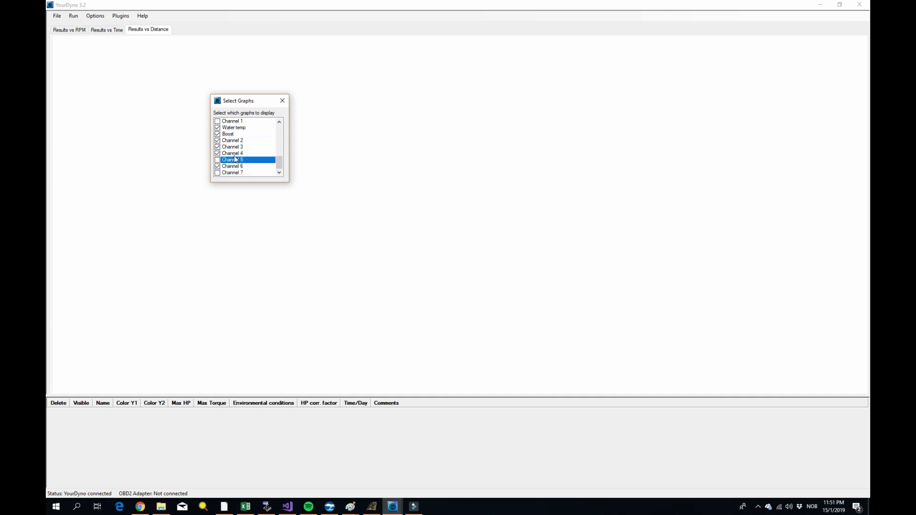
pyautogui.click(233, 153)
pyautogui.click(232, 141)
pyautogui.click(236, 147)
pyautogui.click(232, 166)
pyautogui.click(229, 134)
pyautogui.click(230, 128)
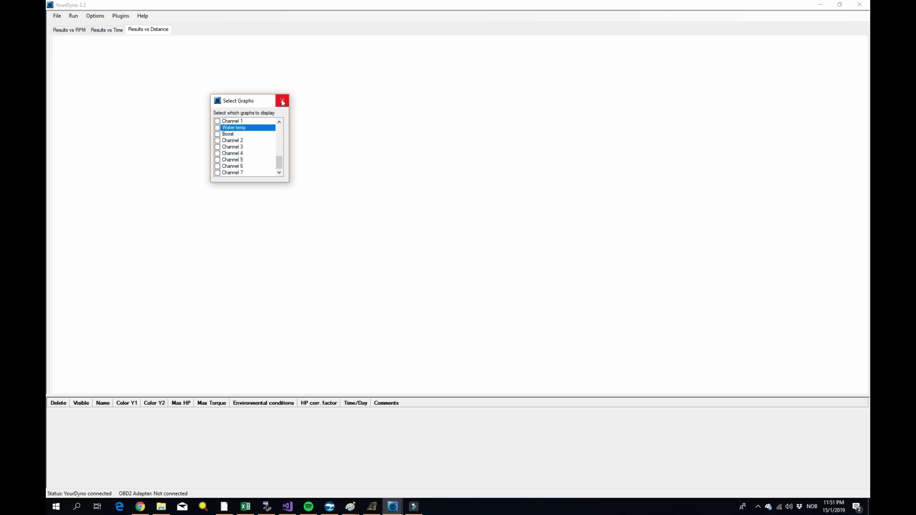
pyautogui.click(282, 101)
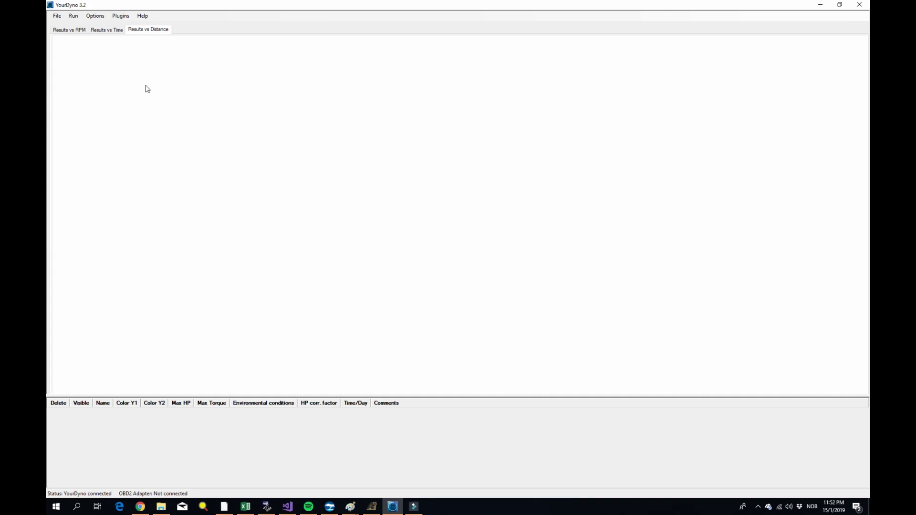
# In VM167 configuration, make digital output 0 switch on when EngineRPM exceeds 1000
pyautogui.click(121, 18)
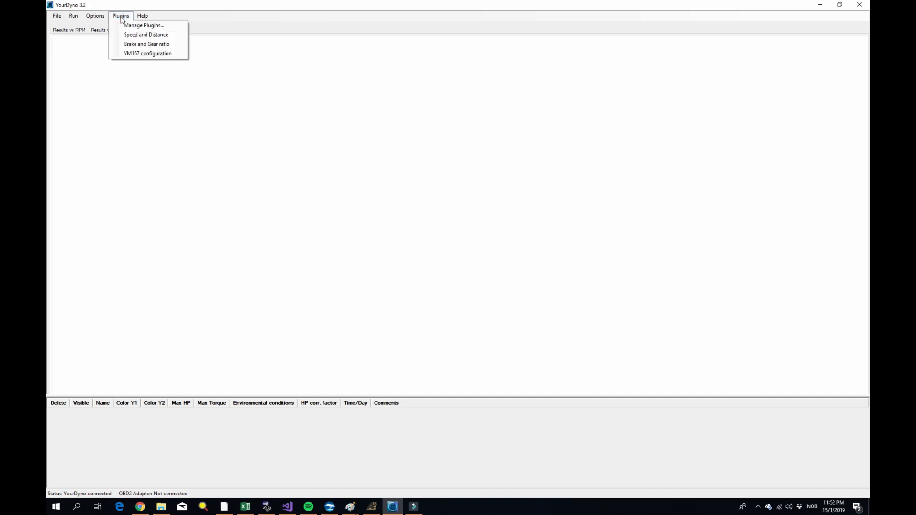
pyautogui.click(137, 54)
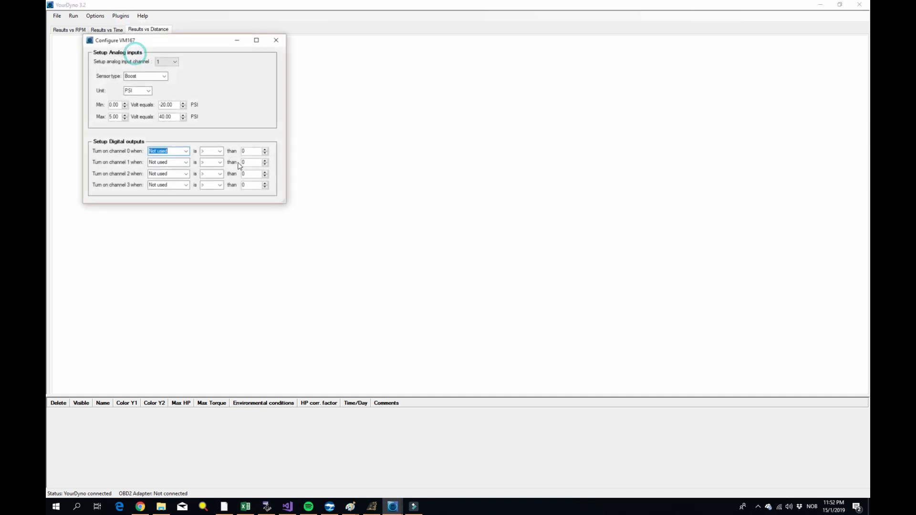
pyautogui.click(186, 152)
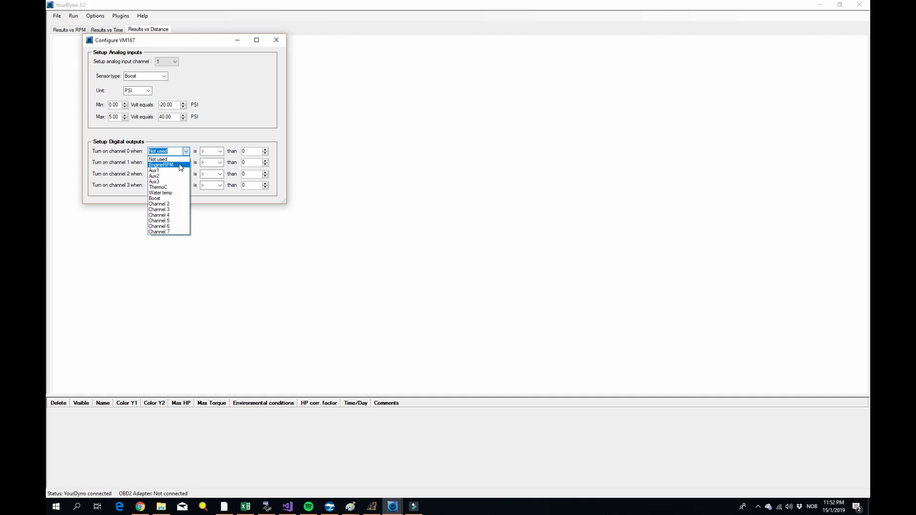
pyautogui.click(181, 165)
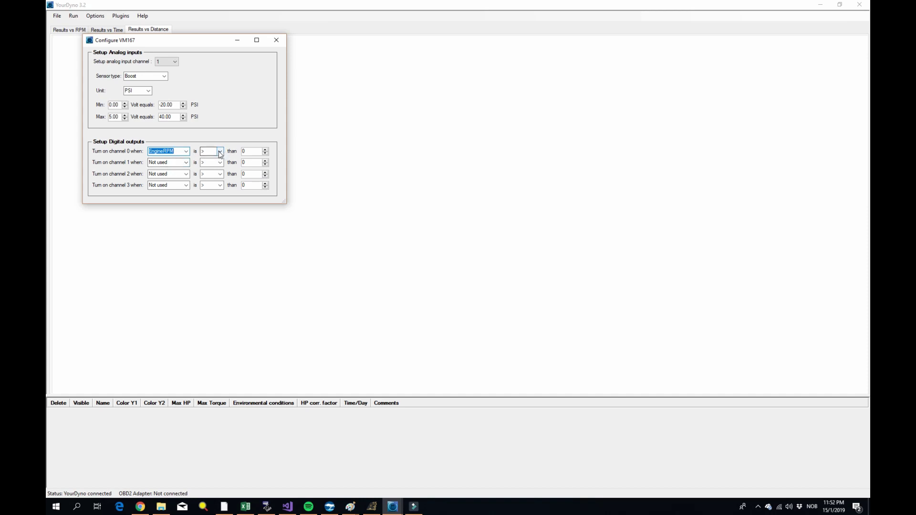
pyautogui.click(252, 152)
pyautogui.press('Tab')
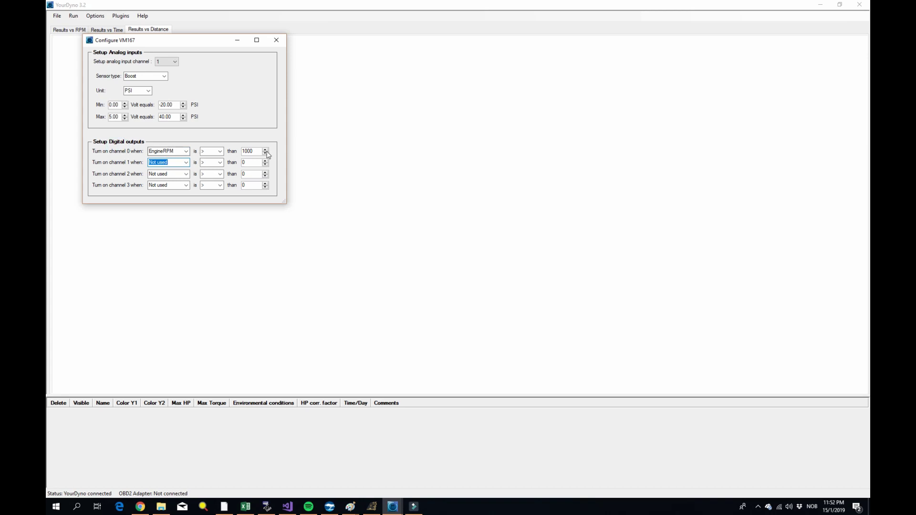
# Make digital output 1 switch on when Water temp exceeds 90
pyautogui.click(186, 164)
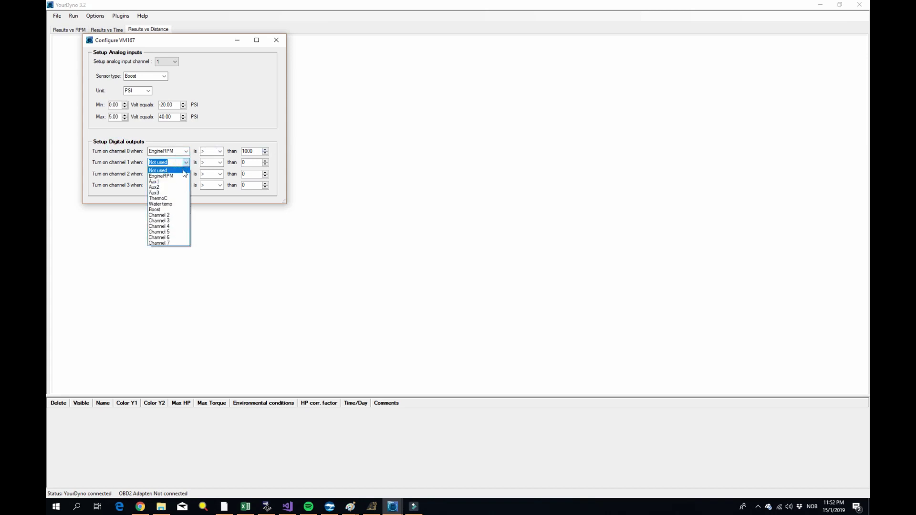
pyautogui.click(175, 208)
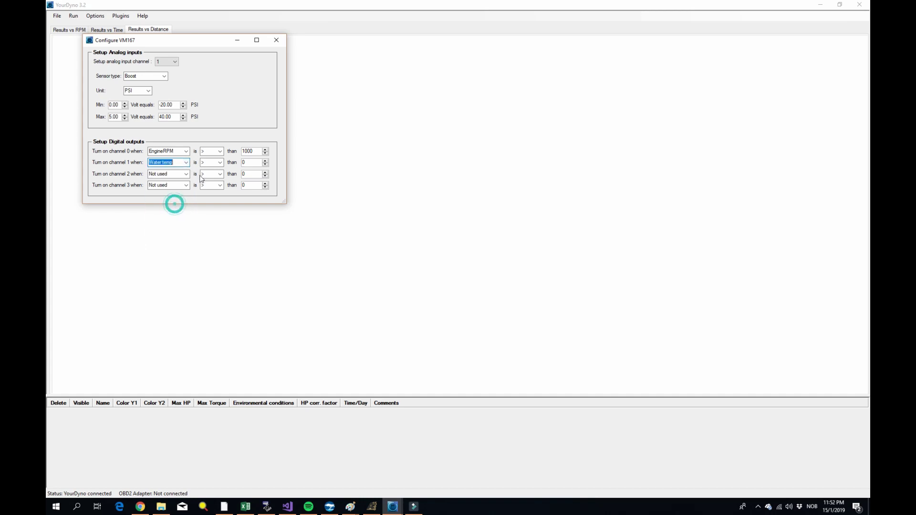
pyautogui.click(244, 163)
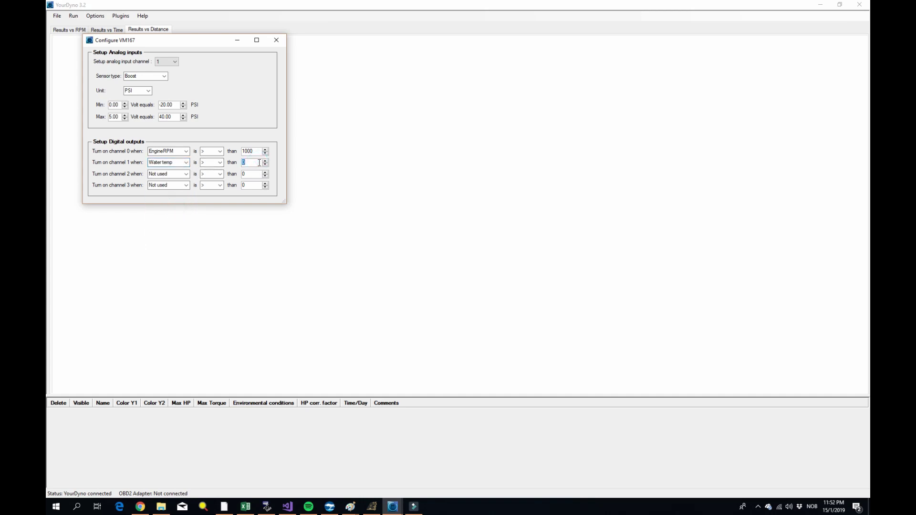
pyautogui.press('Tab')
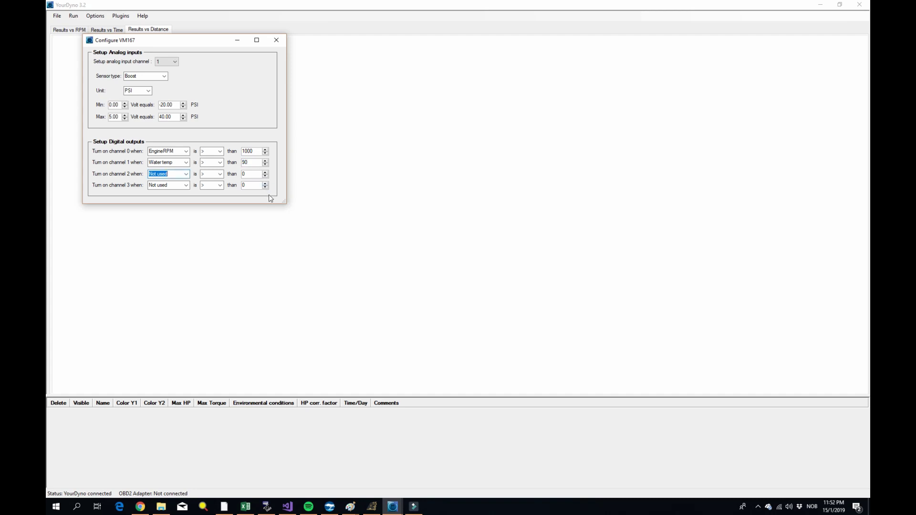